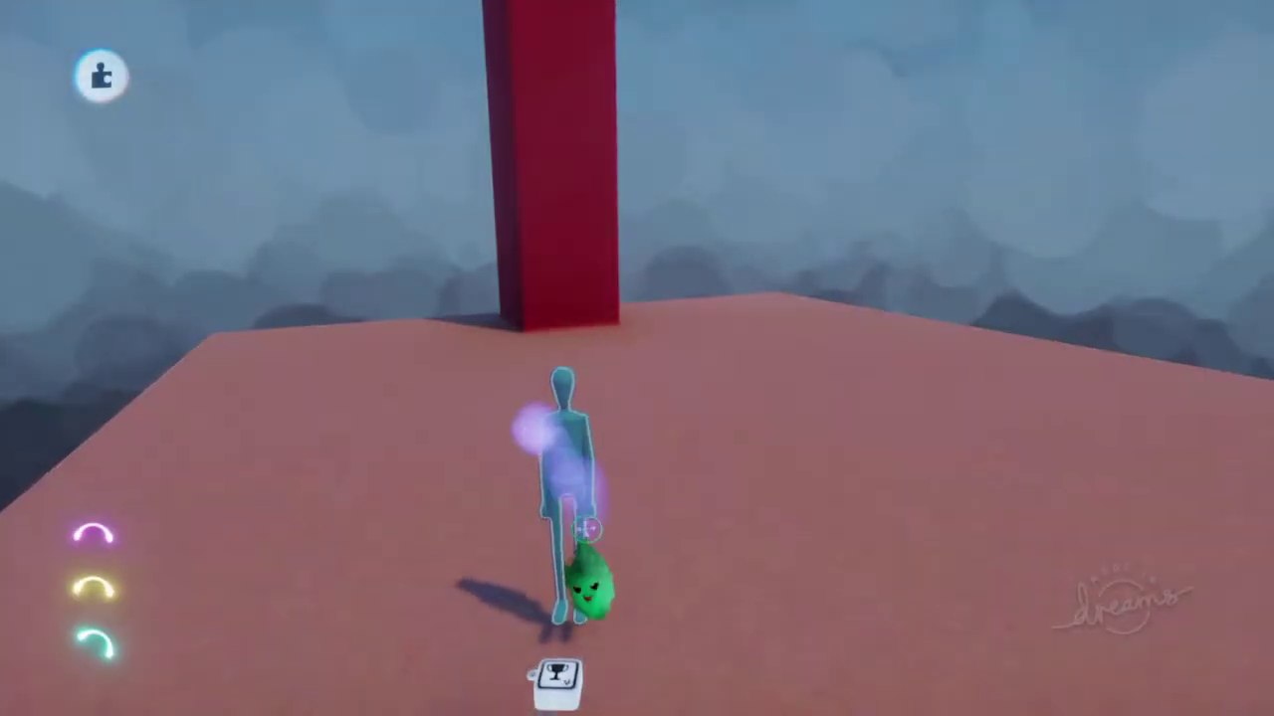
Open the puppet's Controller Logic and examine the possession settings of its Controller Sensor.
{"action": "left_click", "coordinate": [543, 345]}
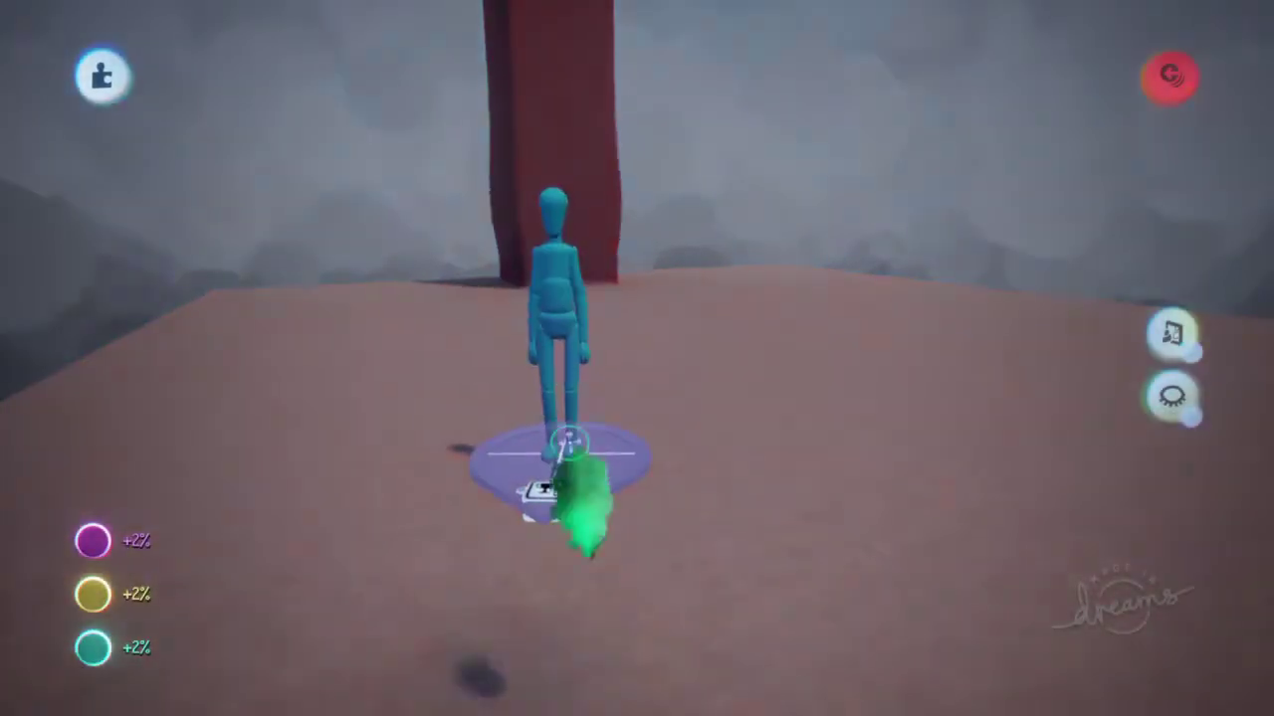
{"action": "left_click", "coordinate": [546, 492]}
{"action": "left_click", "coordinate": [438, 316]}
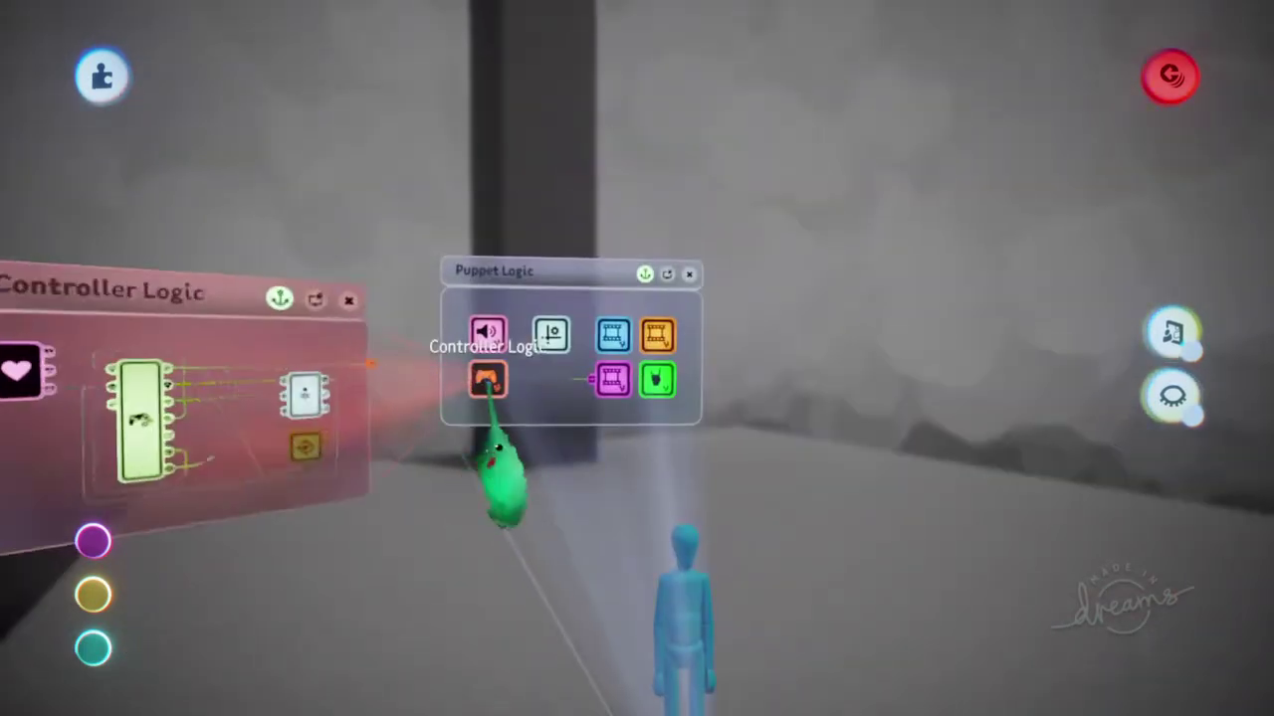
{"action": "left_click", "coordinate": [288, 423]}
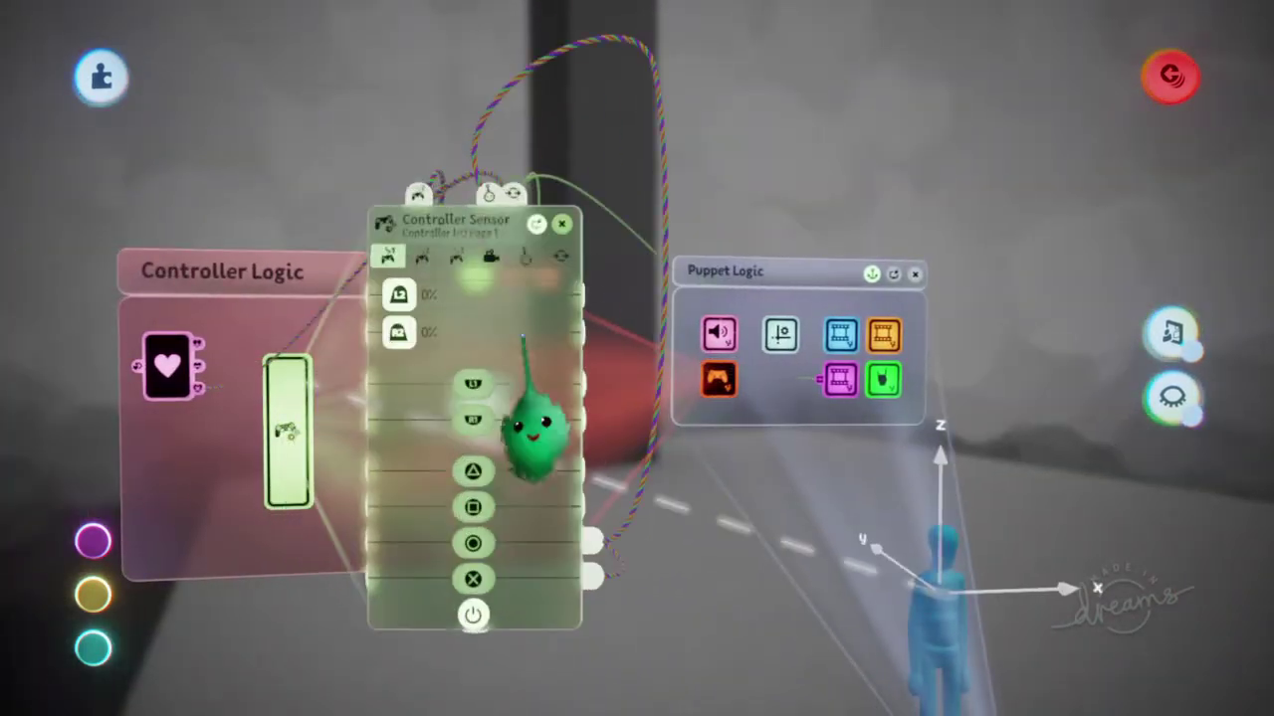
{"action": "left_click", "coordinate": [526, 256]}
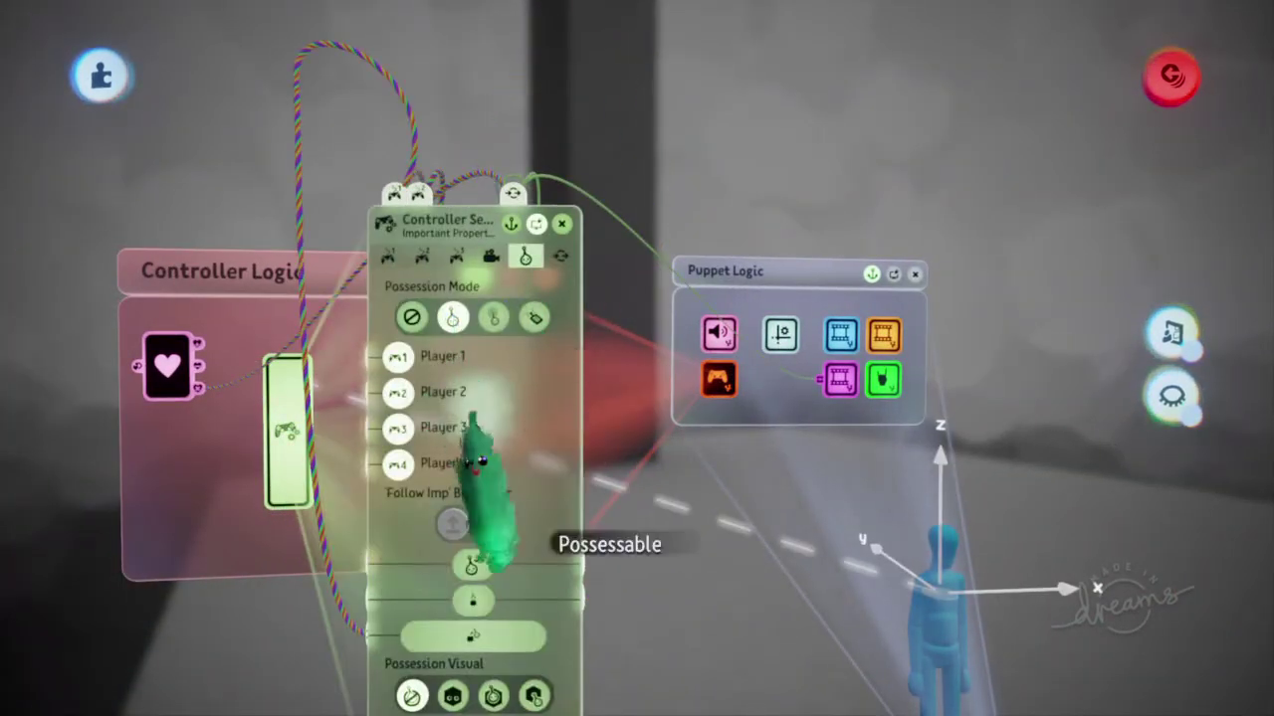
{"action": "key", "text": "Escape"}
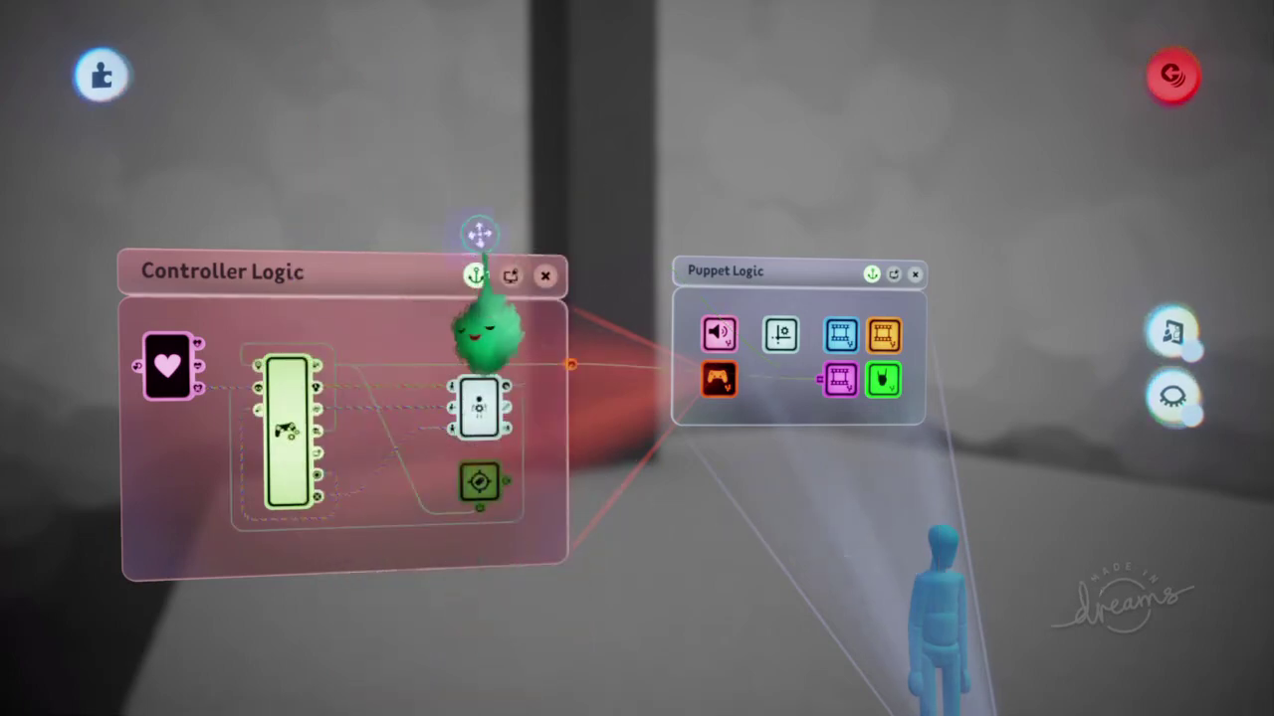
Play-test the puppet with its default follow camera and return to editing the scene.
{"action": "key", "text": "Escape"}
{"action": "left_click", "coordinate": [458, 500]}
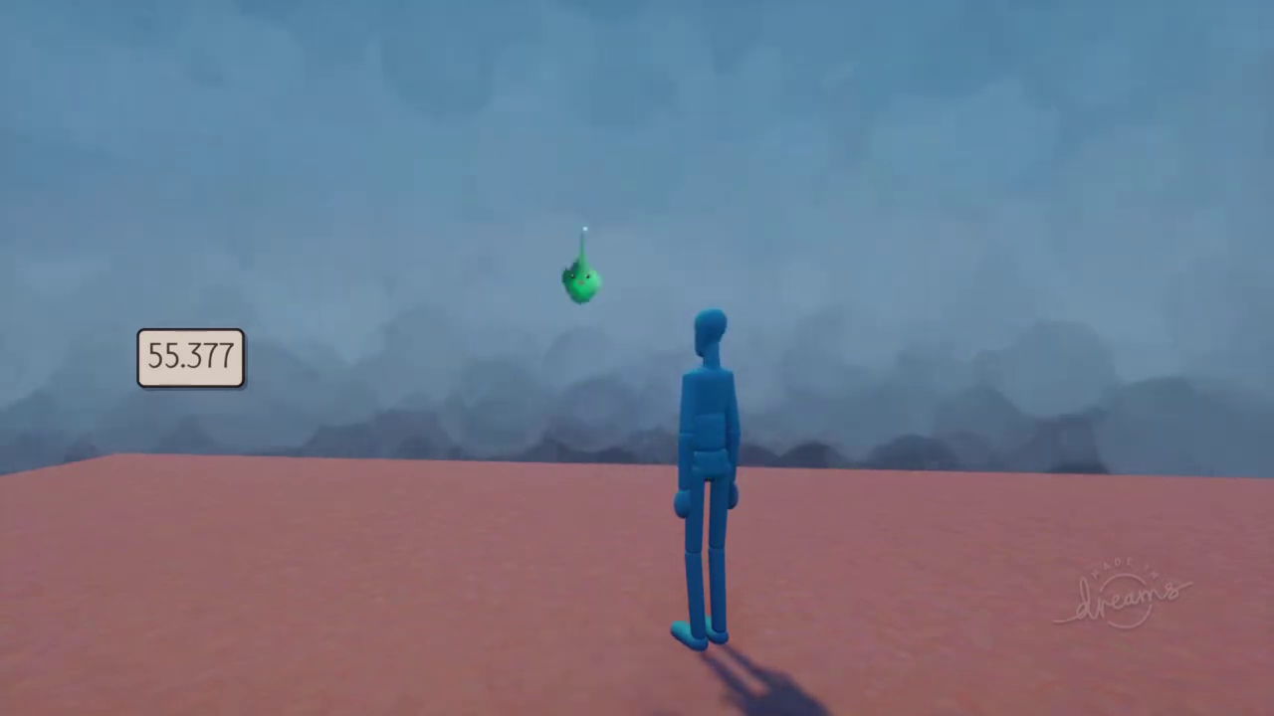
{"action": "key", "text": "Escape"}
{"action": "left_click", "coordinate": [412, 504]}
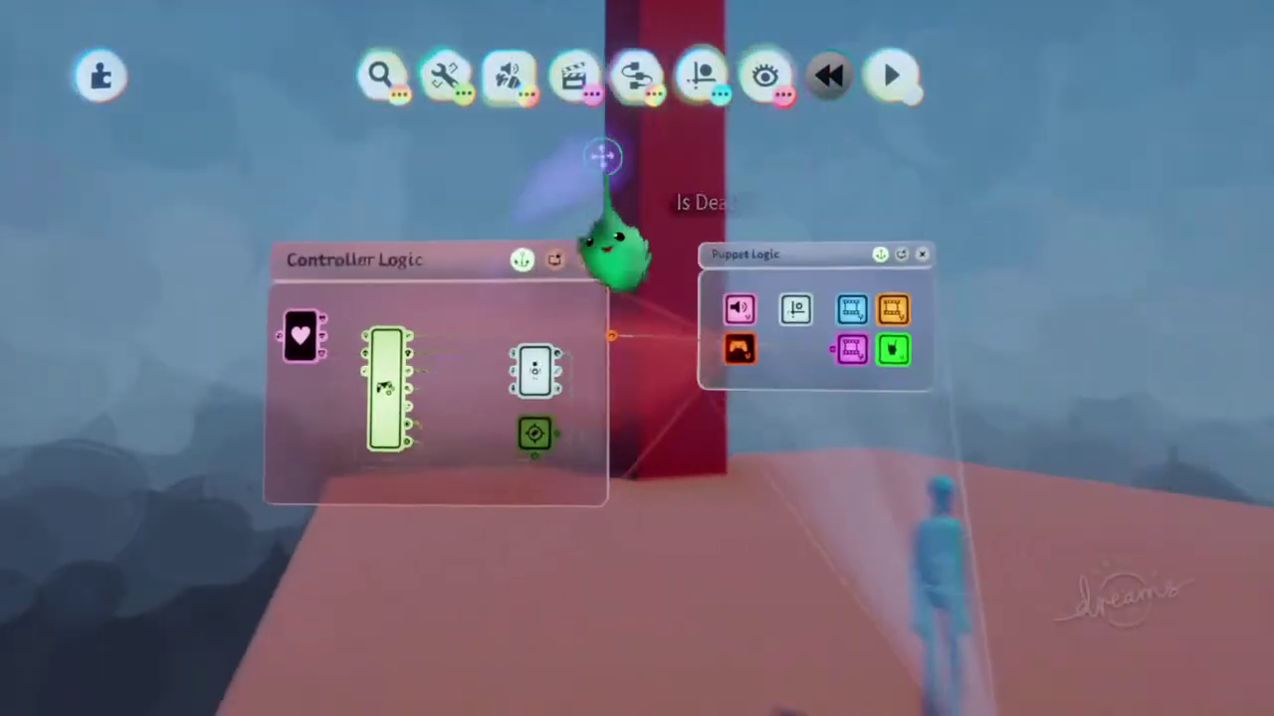
Place a Camera Pointer gadget in the scene, beside the red tower.
{"action": "left_click", "coordinate": [637, 76]}
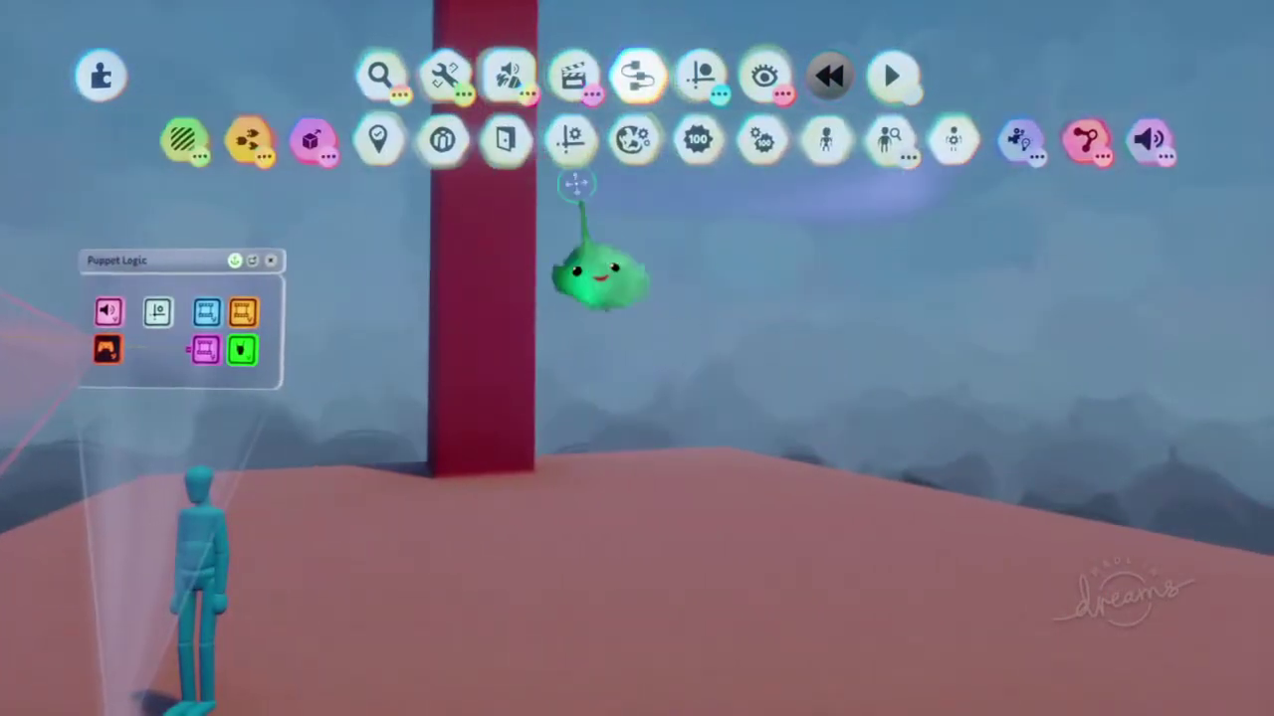
{"action": "left_click", "coordinate": [1025, 140]}
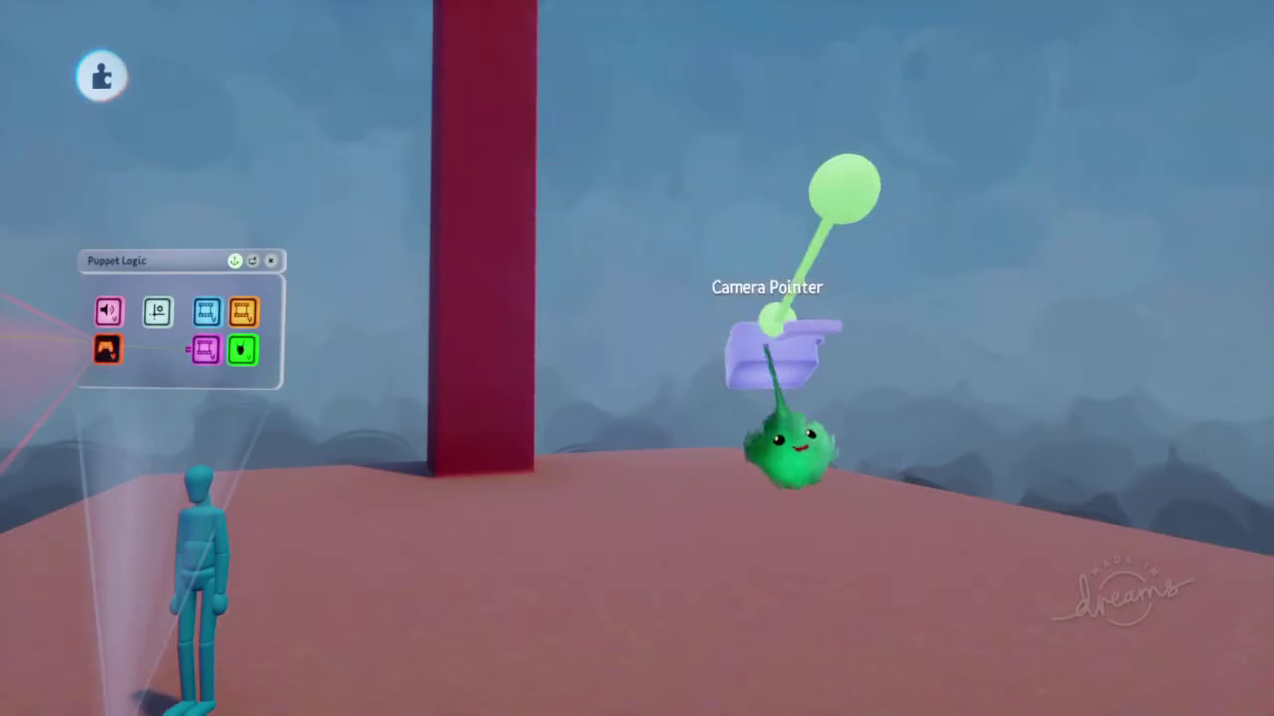
{"action": "left_click", "coordinate": [667, 342]}
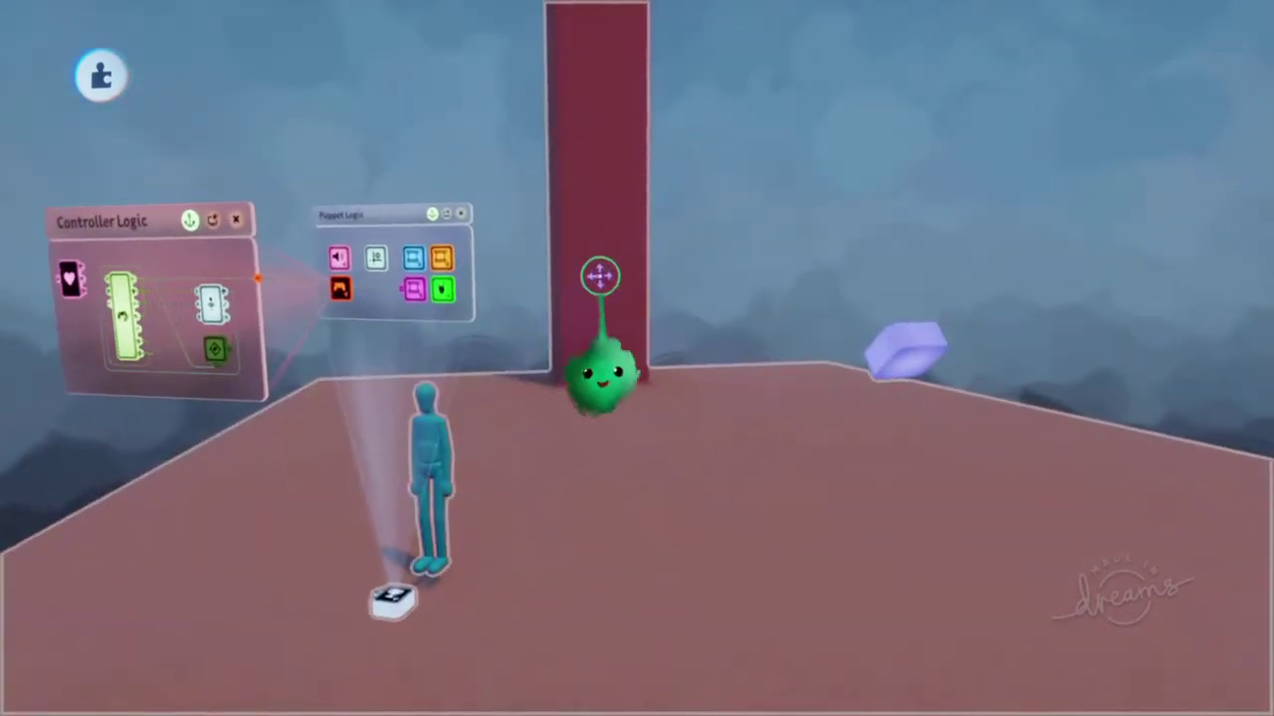
Test the Camera Pointer's view in play mode and return to editing the scene.
{"action": "key", "text": "Escape"}
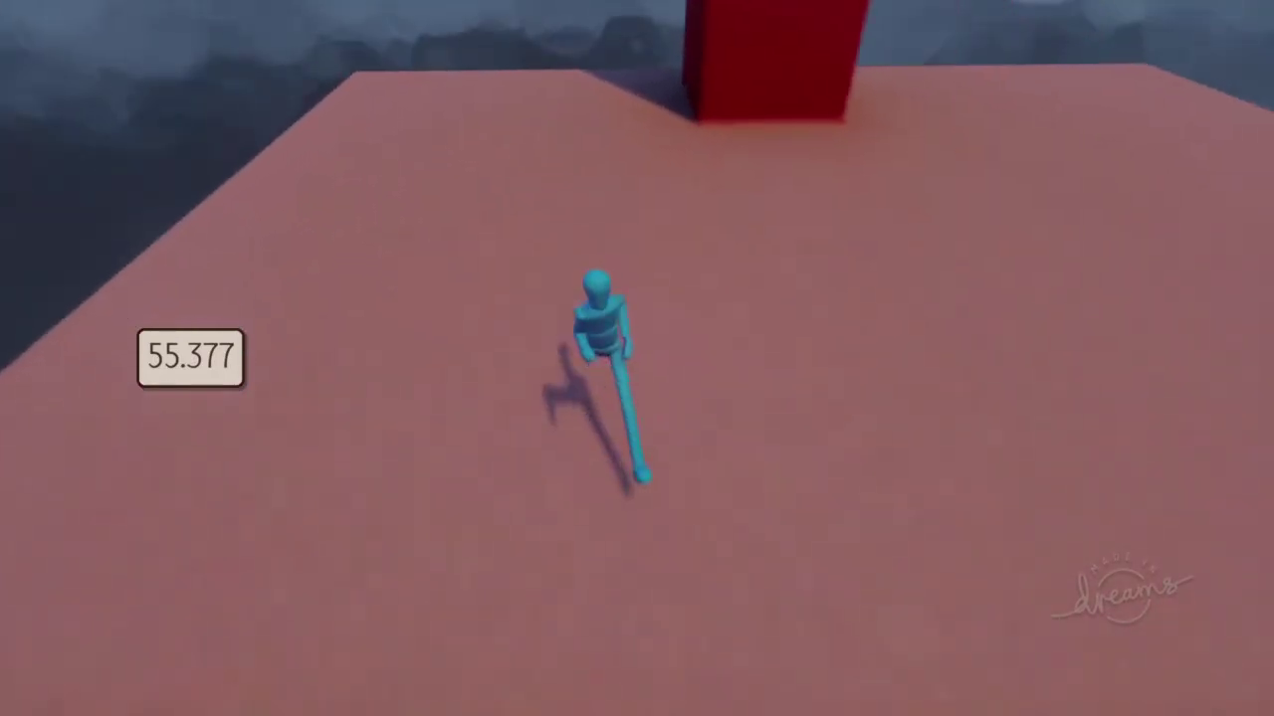
{"action": "key", "text": "Escape"}
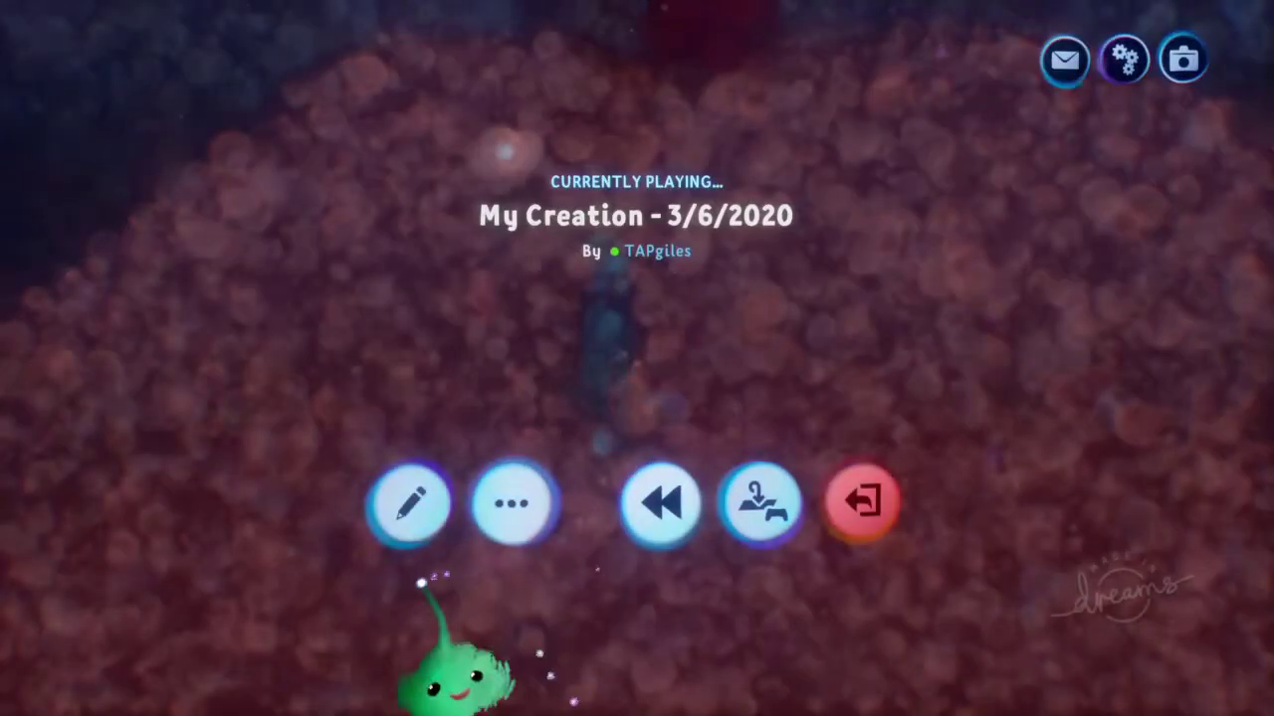
{"action": "left_click", "coordinate": [414, 505]}
Reposition the Camera Pointer and play-test its effect on the puppet's camera.
{"action": "middle_click_drag", "start_coordinate": [592, 536], "coordinate": [743, 395]}
{"action": "left_click_drag", "start_coordinate": [686, 313], "coordinate": [674, 305]}
{"action": "key", "text": "Escape"}
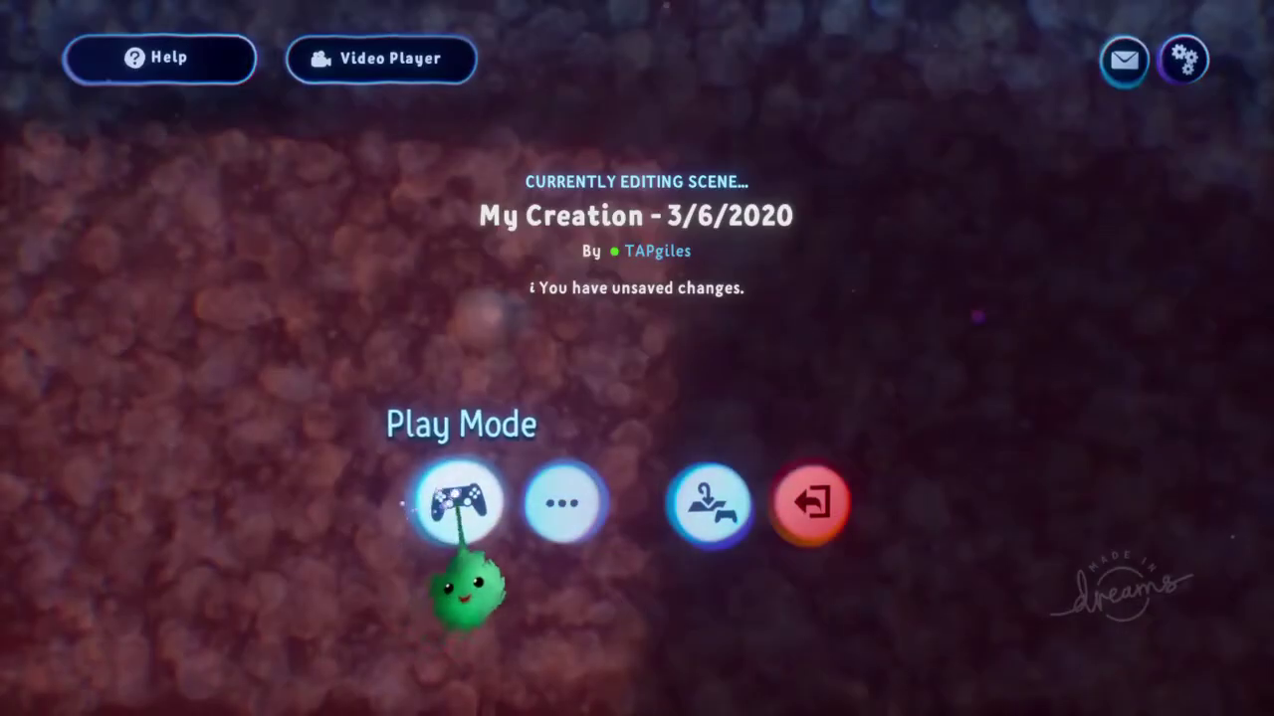
{"action": "left_click", "coordinate": [458, 513]}
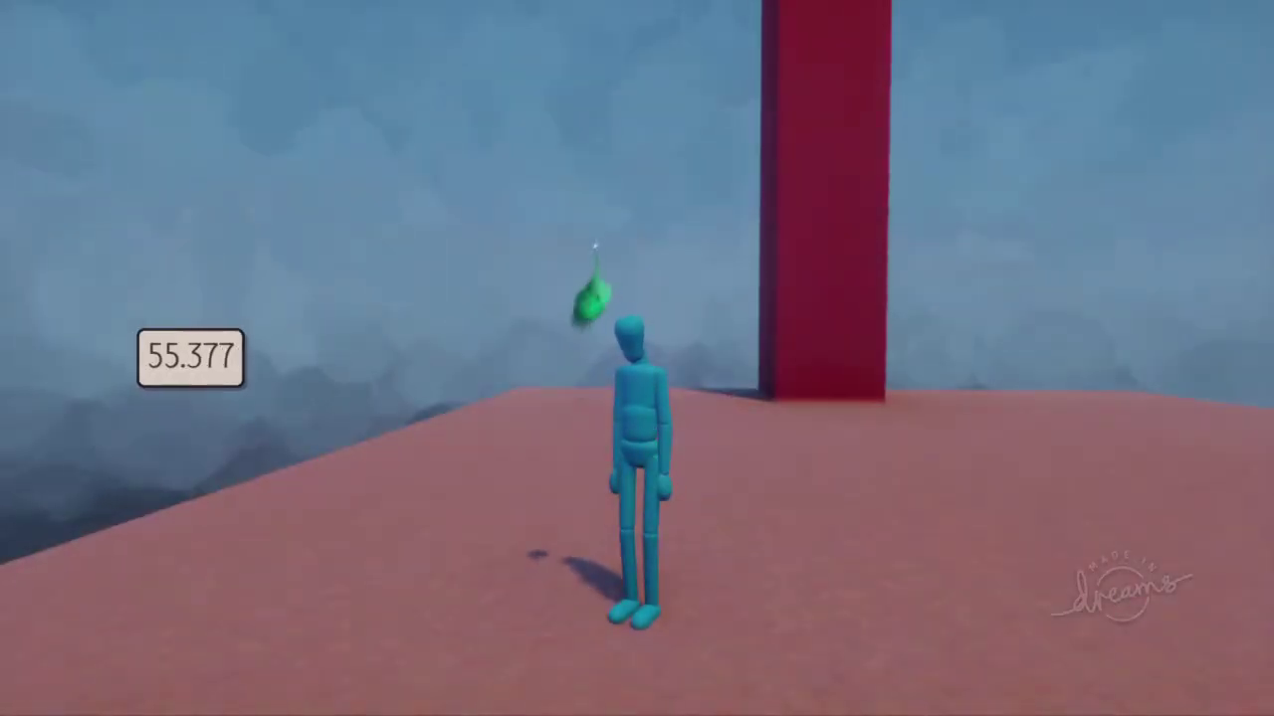
{"action": "key", "text": "Escape"}
{"action": "left_click", "coordinate": [407, 498]}
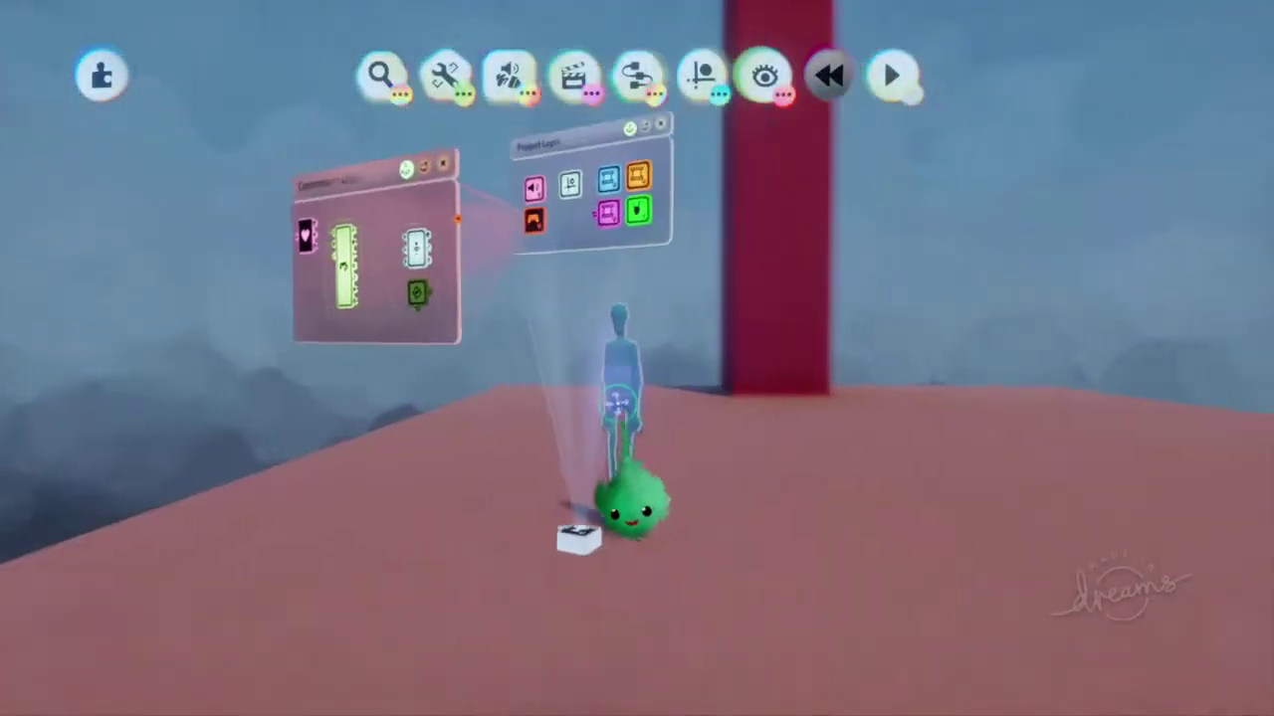
Move the Camera Pointer into the open area beside the puppet and aim it toward the red tower.
{"action": "middle_click_drag", "start_coordinate": [619, 403], "coordinate": [549, 475]}
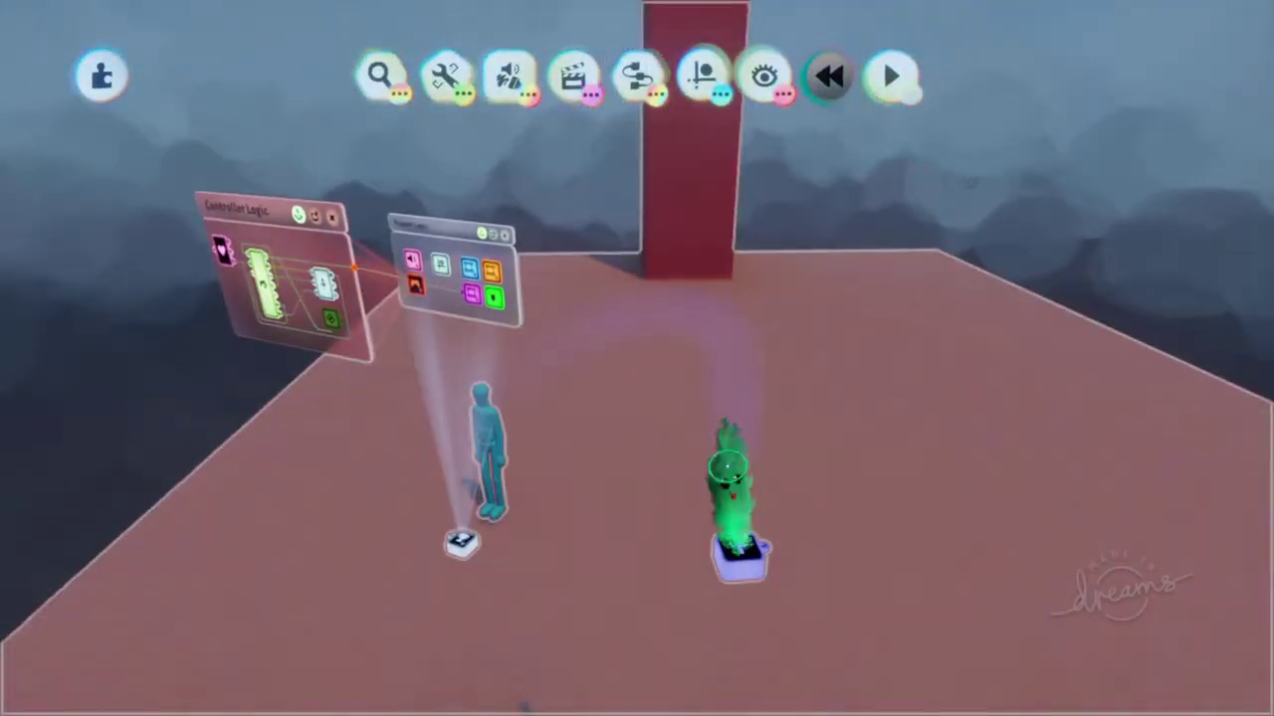
{"action": "left_click", "coordinate": [745, 563]}
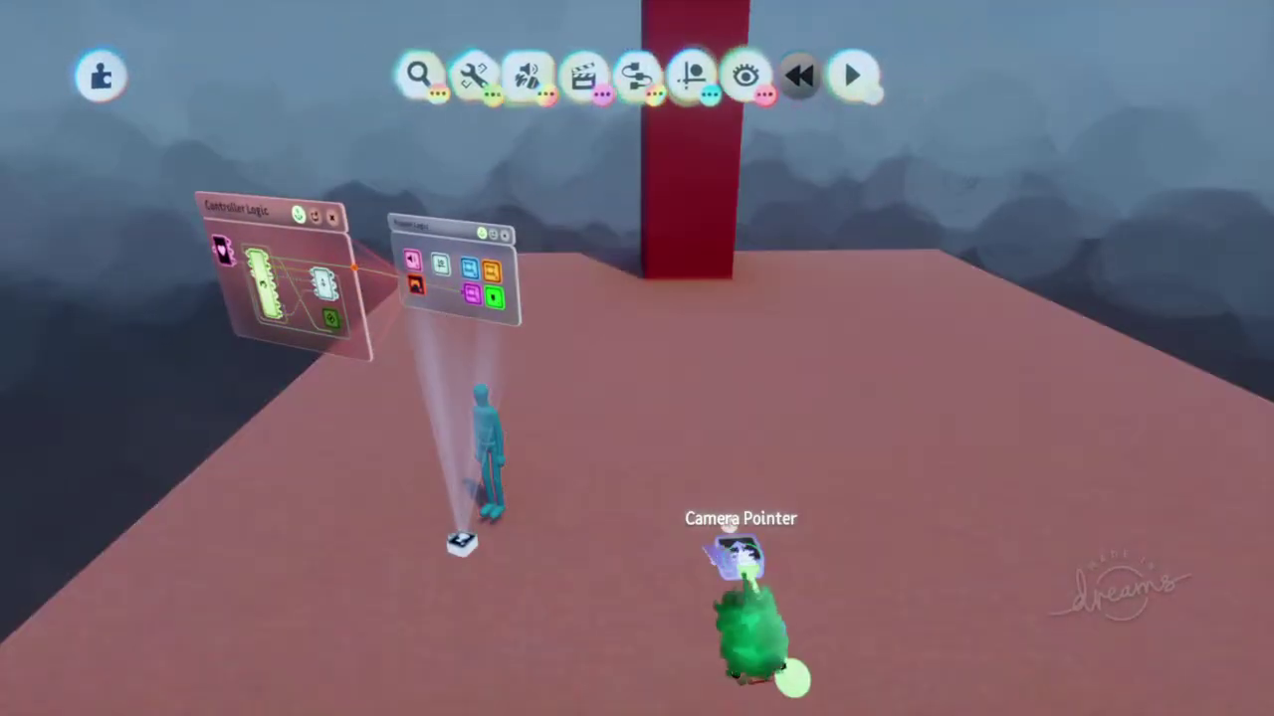
{"action": "key", "text": "Escape"}
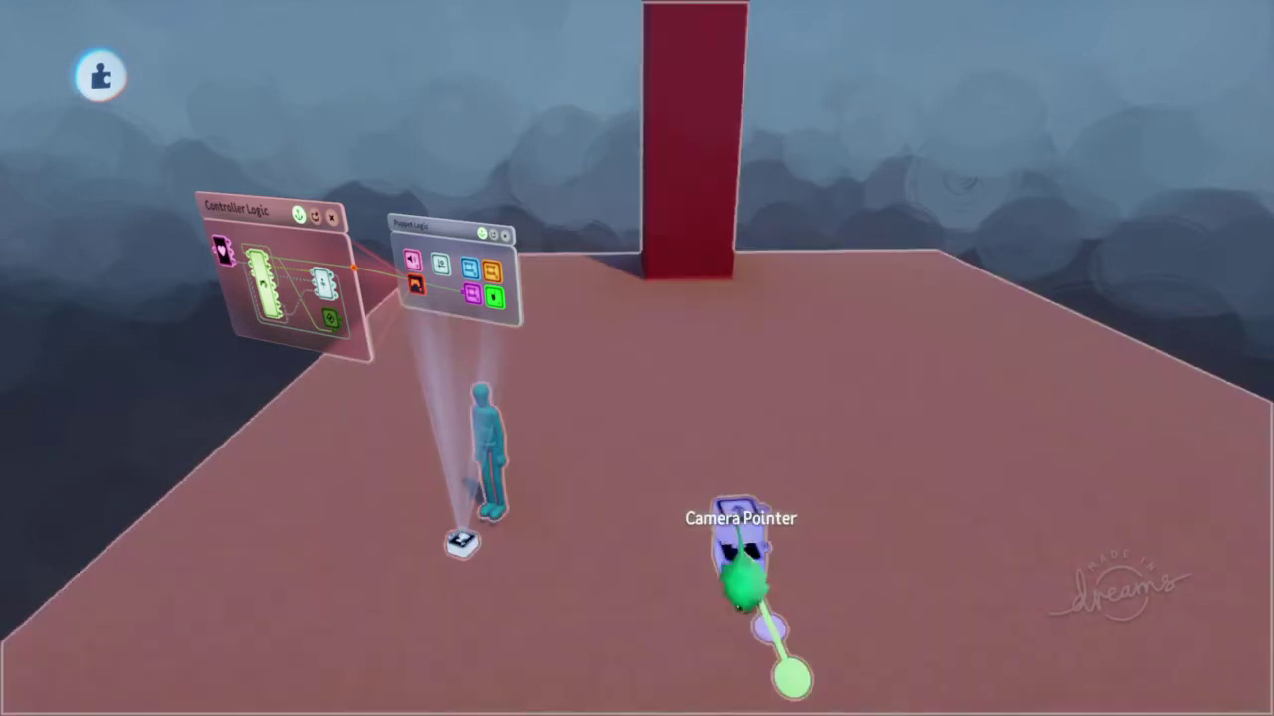
{"action": "left_click_drag", "start_coordinate": [745, 582], "coordinate": [733, 652]}
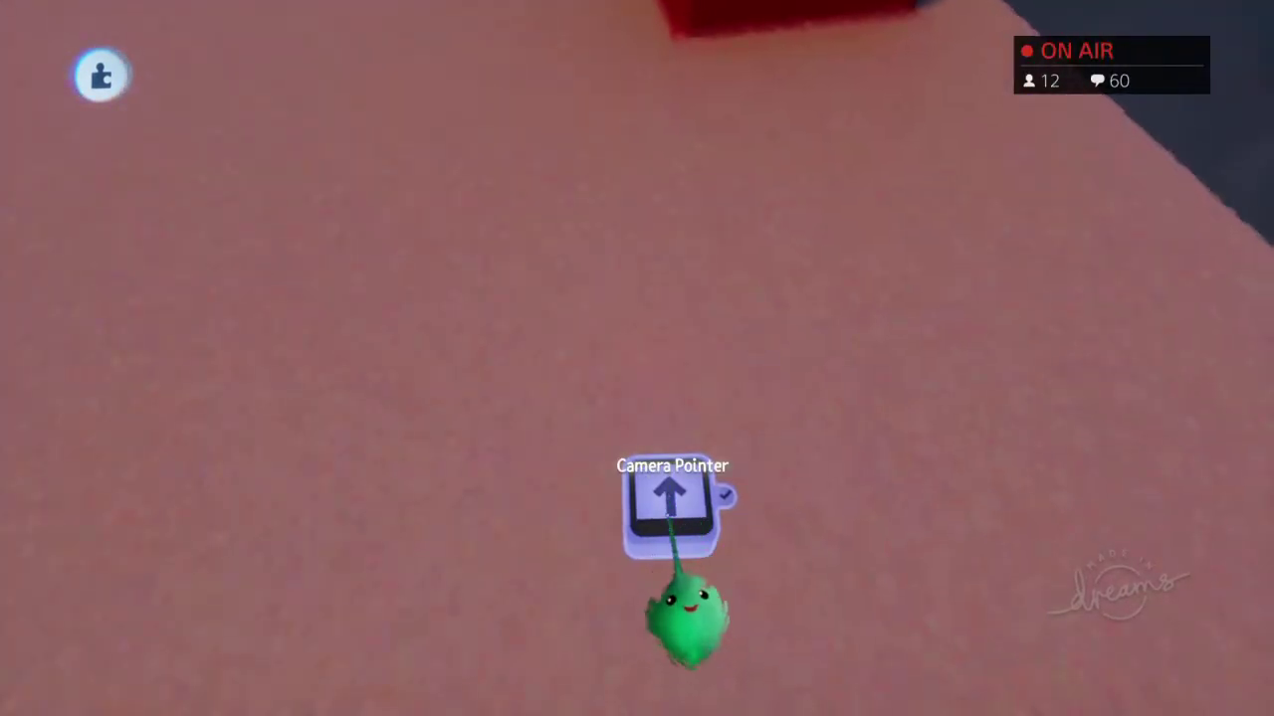
{"action": "left_click_drag", "start_coordinate": [669, 508], "coordinate": [630, 402]}
{"action": "middle_click_drag", "start_coordinate": [652, 482], "coordinate": [589, 440]}
{"action": "middle_click_drag", "start_coordinate": [574, 356], "coordinate": [583, 427]}
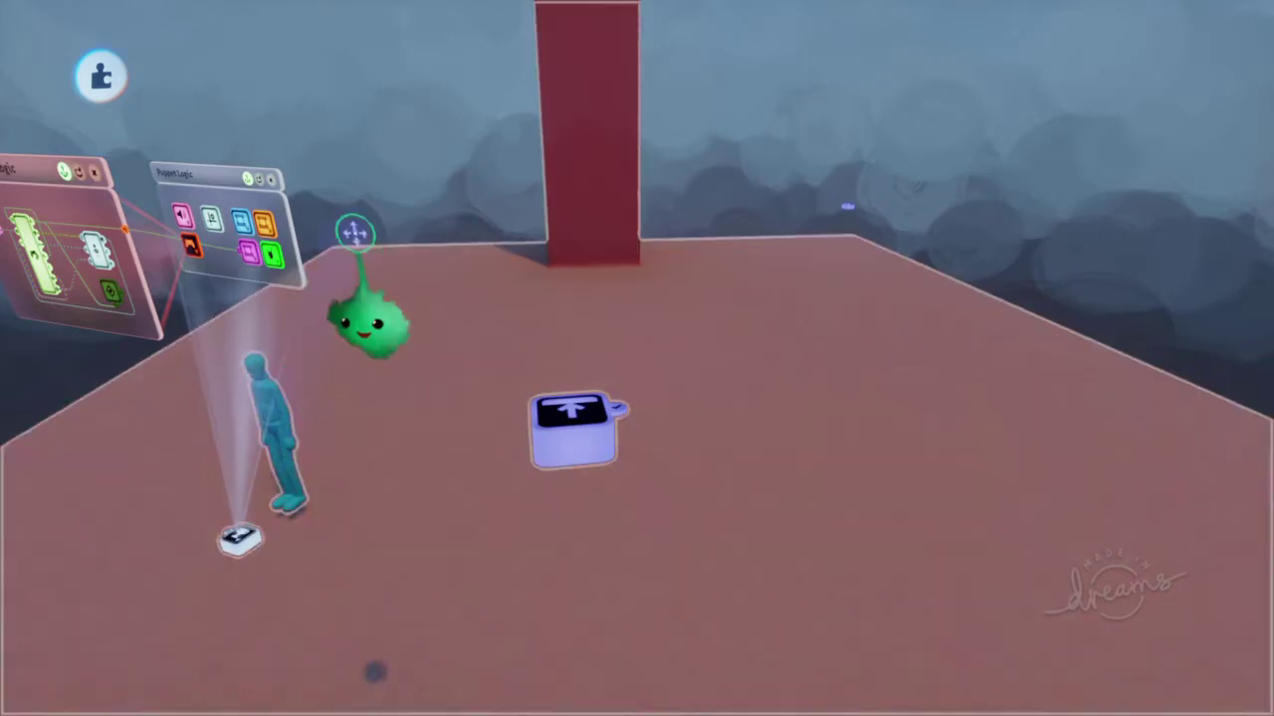
Play-test the puppet's camera with the Camera Pointer aimed toward the red tower.
{"action": "key", "text": "Escape"}
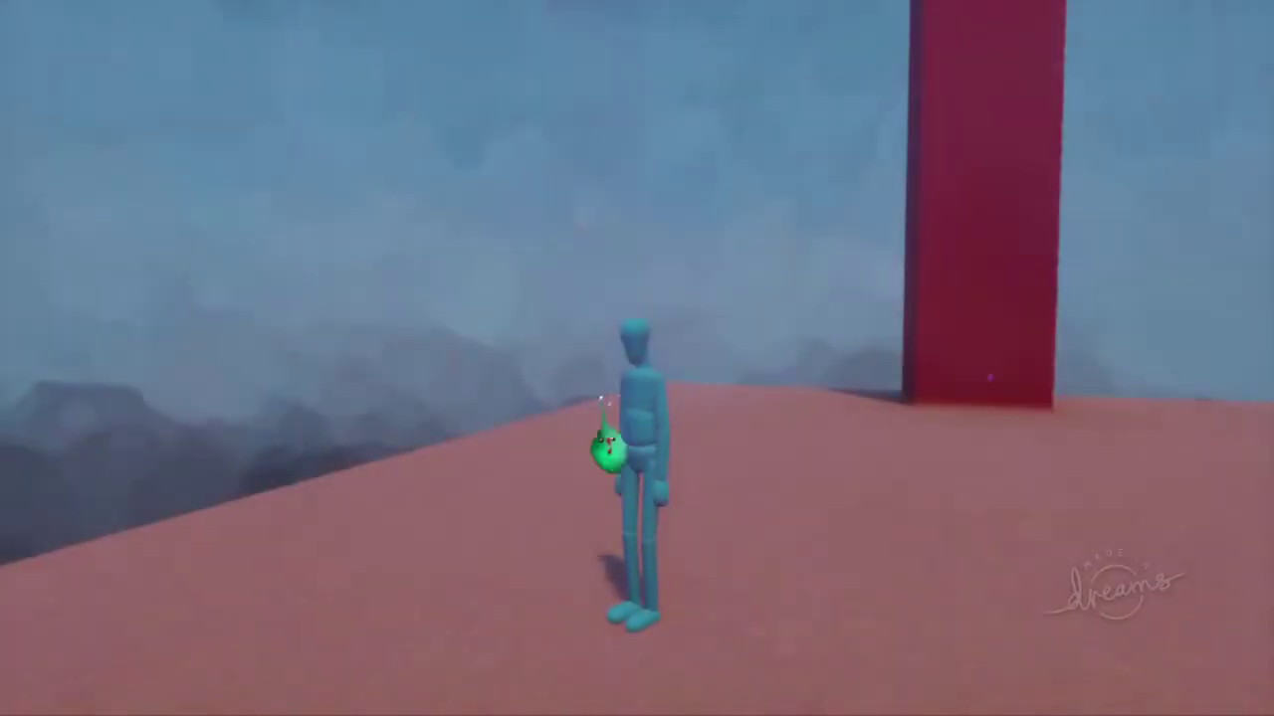
{"action": "left_click", "coordinate": [607, 446]}
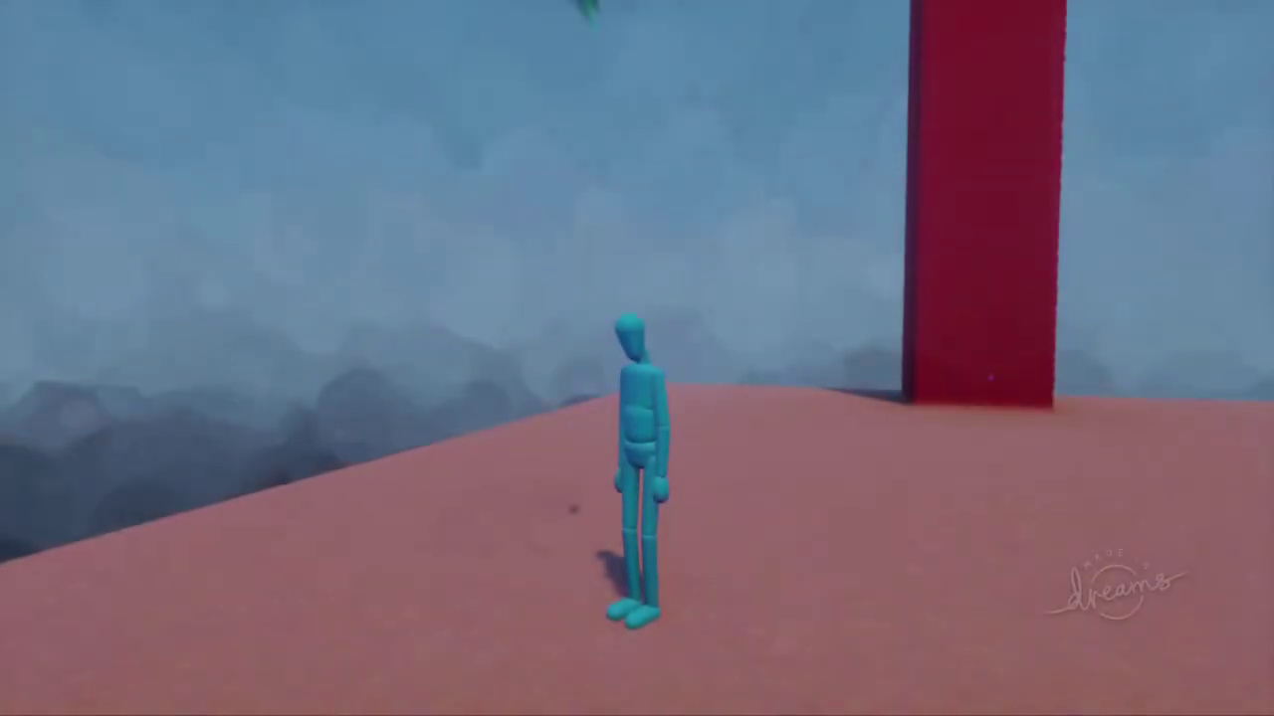
{"action": "key", "text": "Right"}
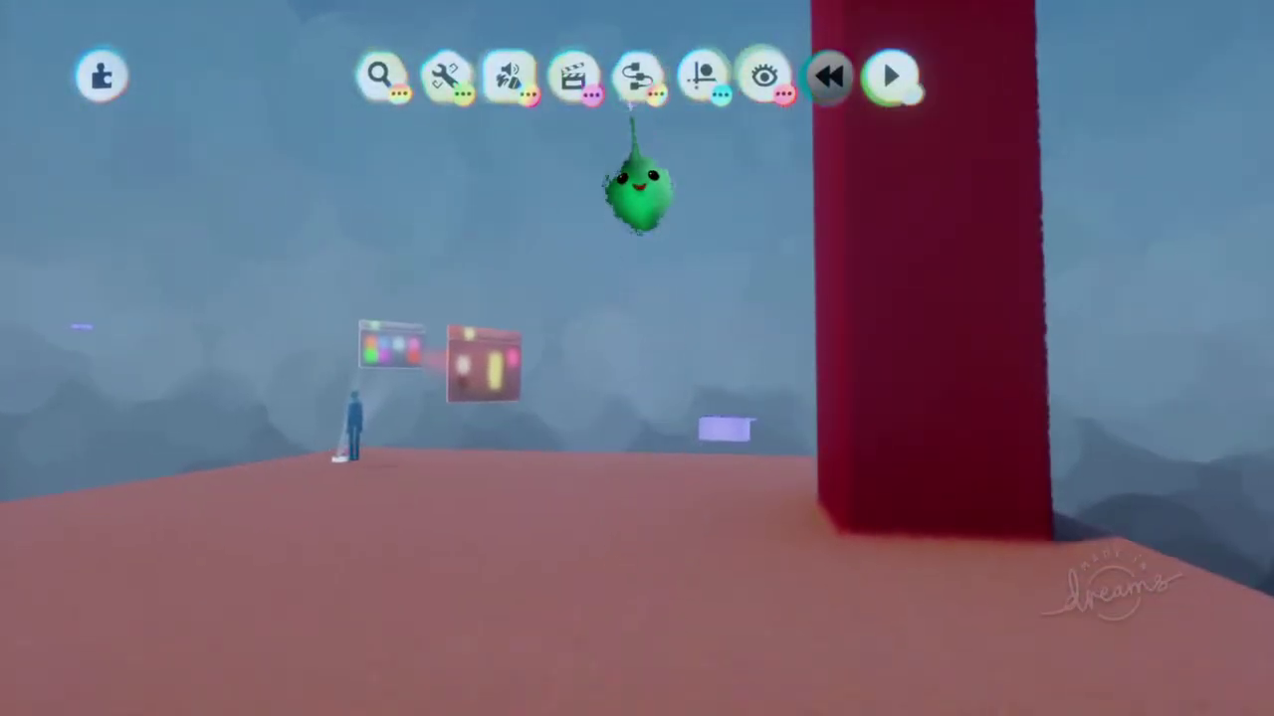
Place a Trigger Zone sensor near the base of the red tower.
{"action": "left_click", "coordinate": [637, 84]}
{"action": "left_click", "coordinate": [460, 147]}
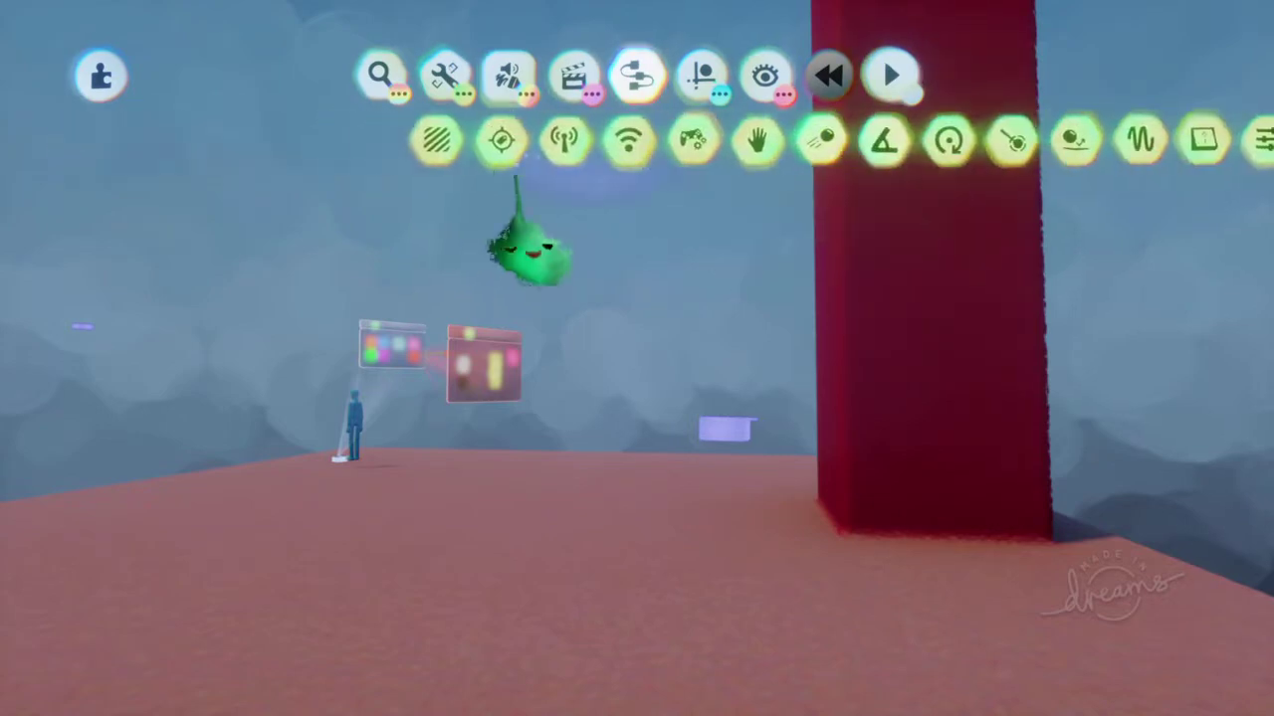
{"action": "left_click", "coordinate": [435, 141]}
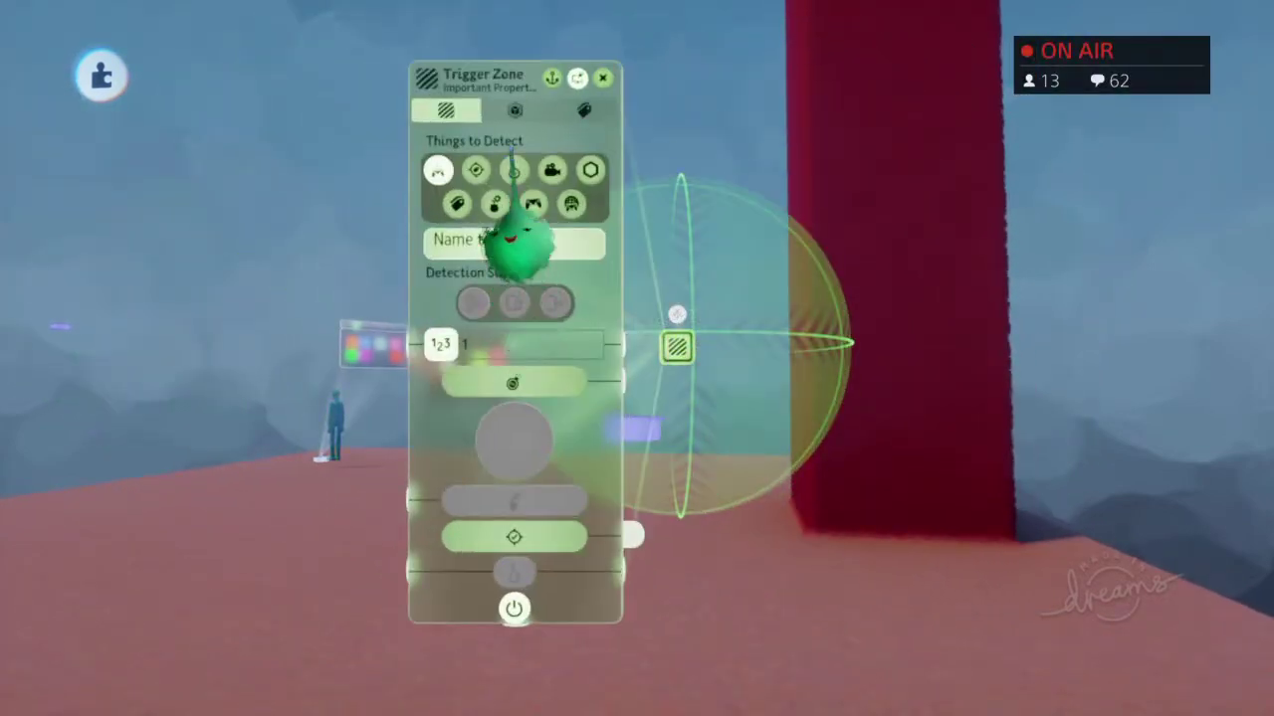
Make the Trigger Zone a cube and stretch it beside the tower, about 6.6 m in X and 4.5 m in Z.
{"action": "left_click", "coordinate": [475, 169]}
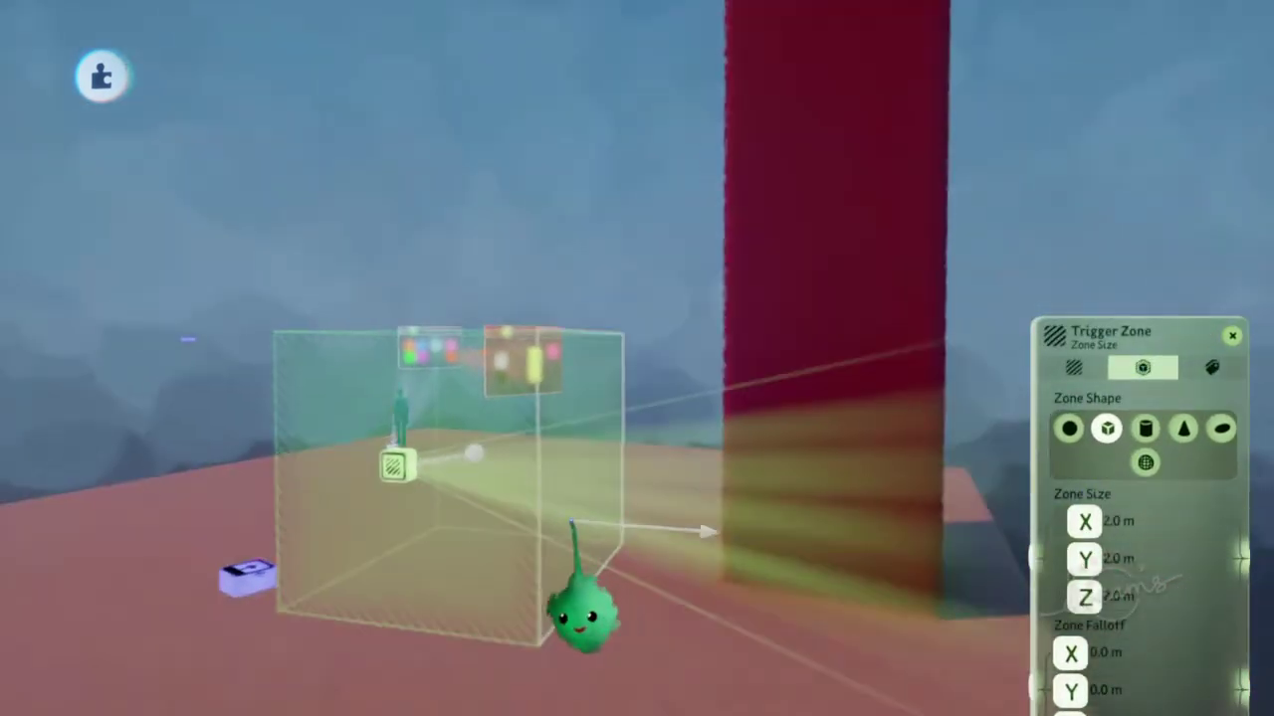
{"action": "left_click_drag", "start_coordinate": [572, 524], "coordinate": [1194, 547]}
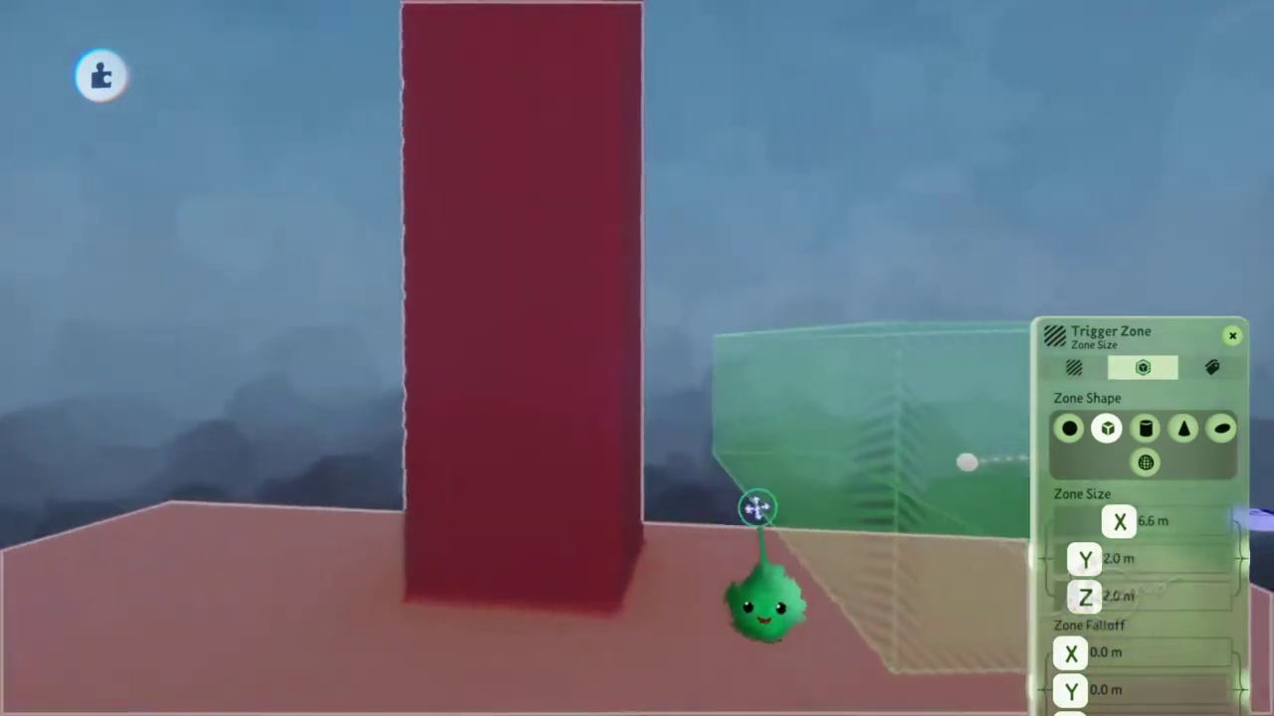
{"action": "left_click_drag", "start_coordinate": [756, 507], "coordinate": [512, 568]}
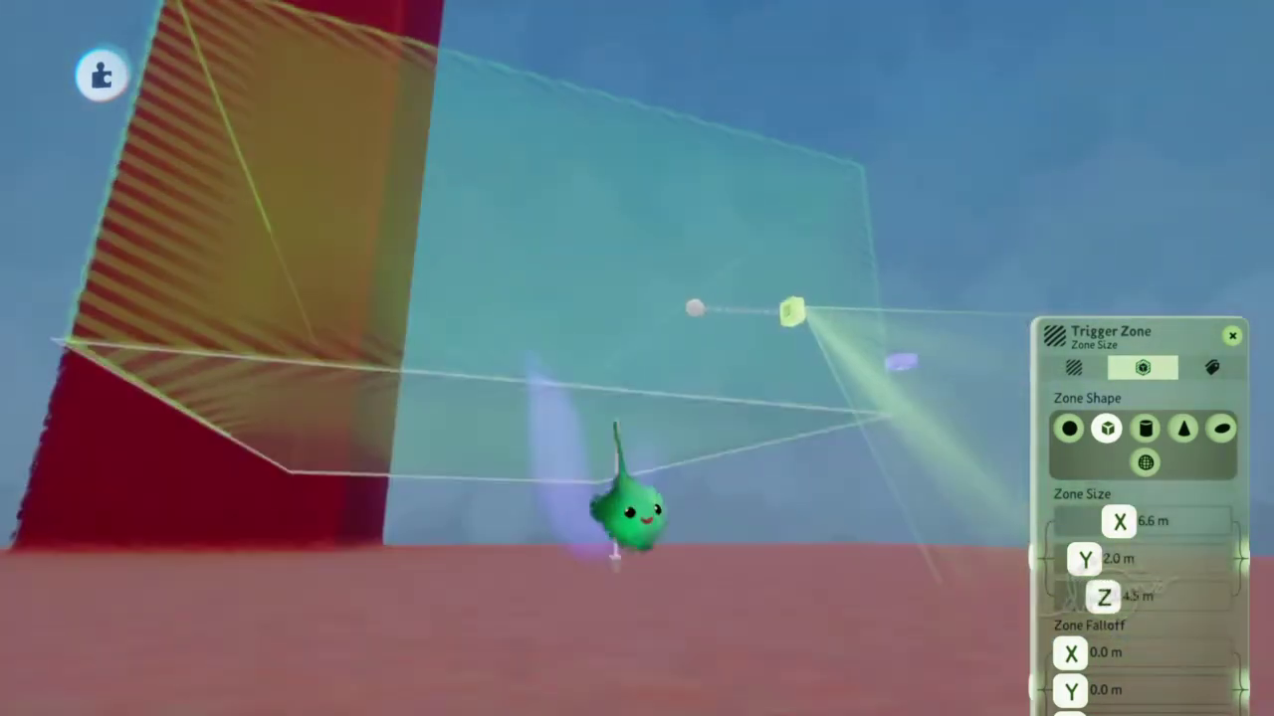
{"action": "left_click_drag", "start_coordinate": [616, 423], "coordinate": [686, 658]}
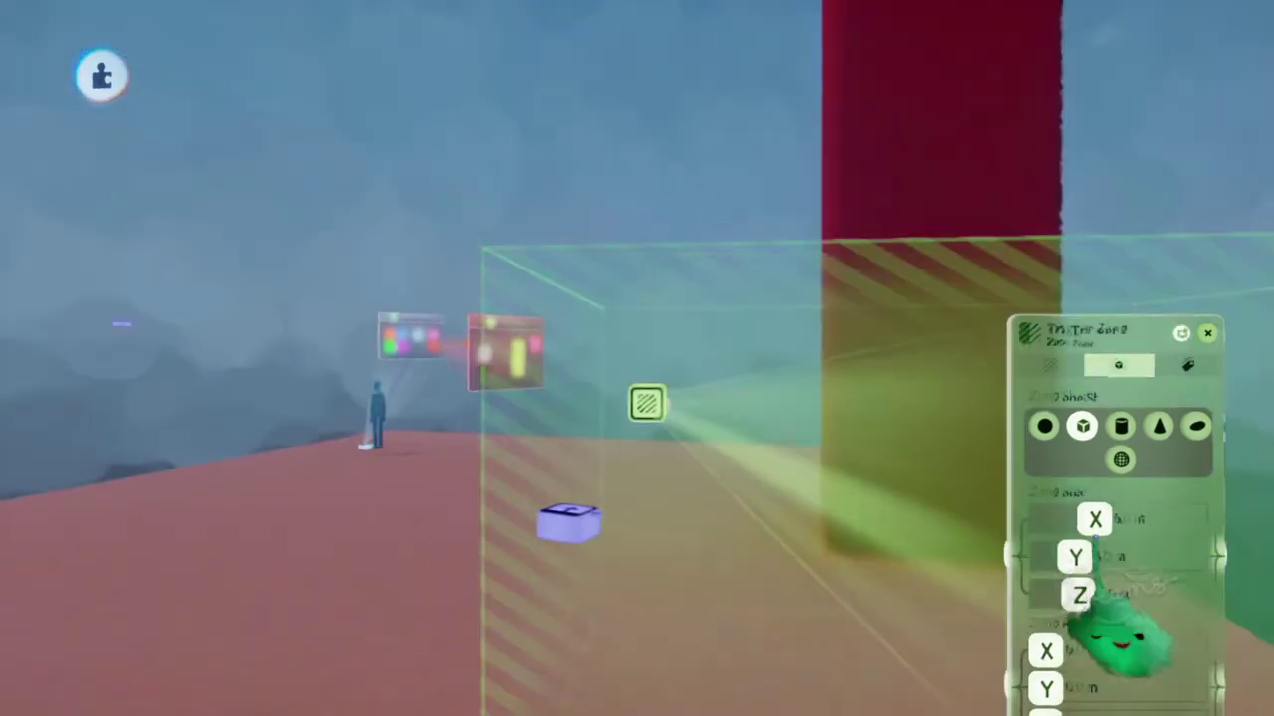
Wire the Trigger Zone's Detected output to the Camera Pointer so the zone activates it.
{"action": "left_click_drag", "start_coordinate": [1120, 642], "coordinate": [308, 443]}
{"action": "left_click", "coordinate": [239, 196]}
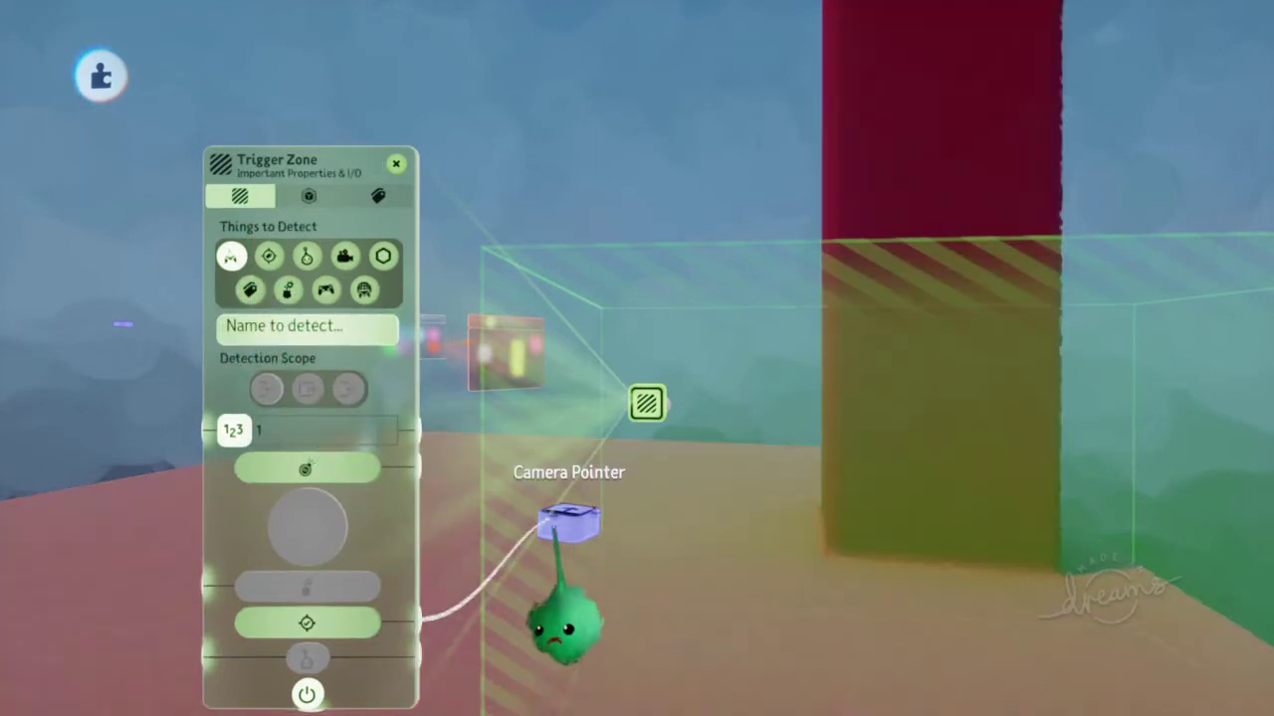
{"action": "key", "text": "Escape"}
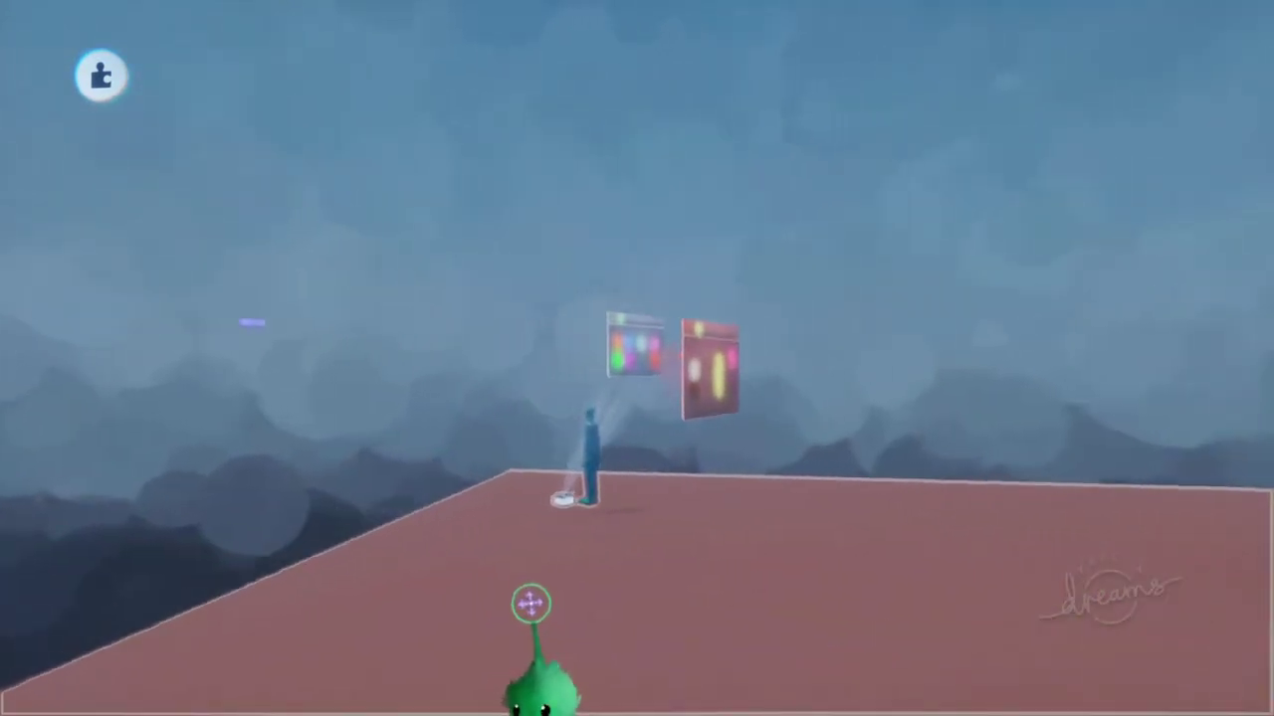
Play-test the puppet with the Trigger Zone controlling the Camera Pointer.
{"action": "middle_click_drag", "start_coordinate": [549, 601], "coordinate": [601, 589]}
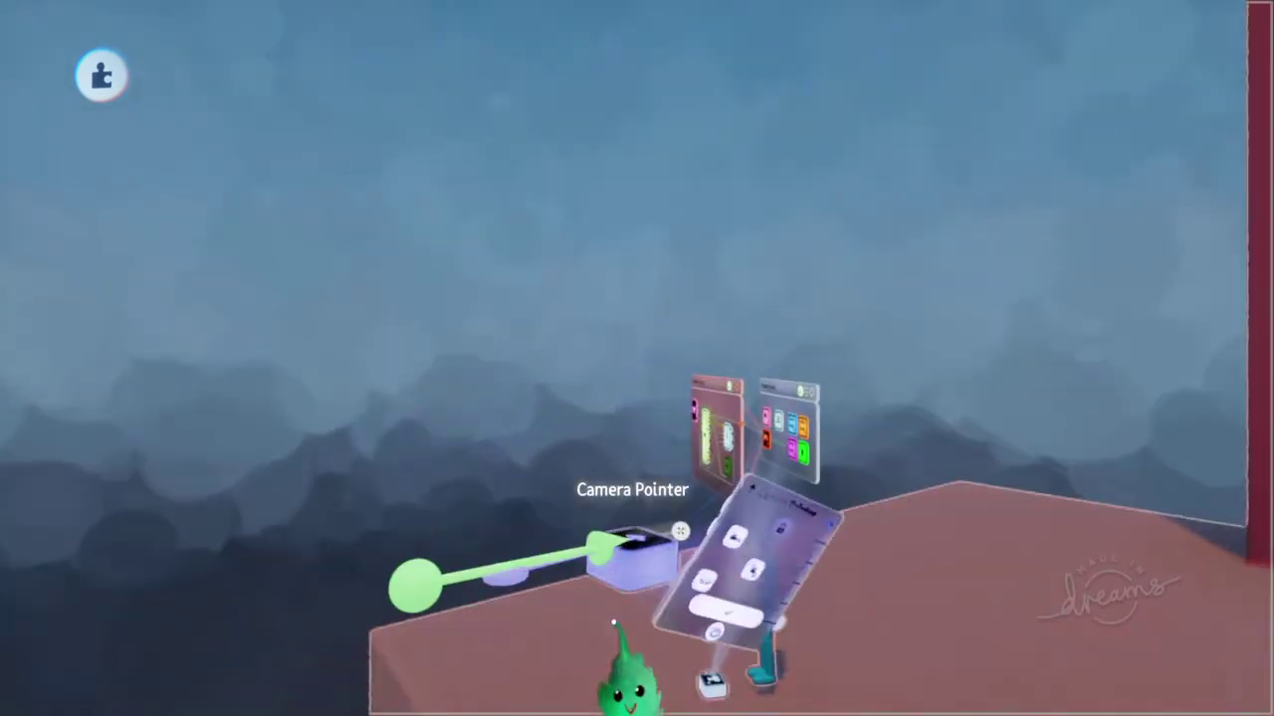
{"action": "key", "text": "Escape"}
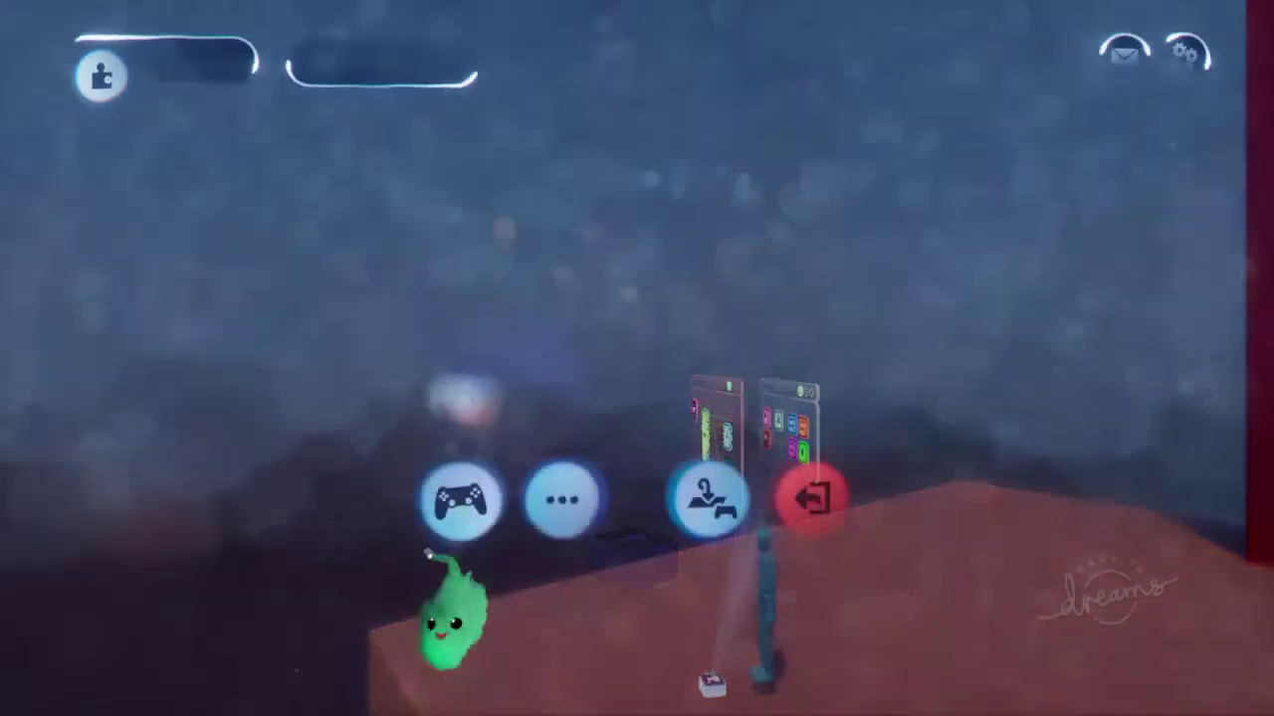
{"action": "left_click", "coordinate": [458, 506]}
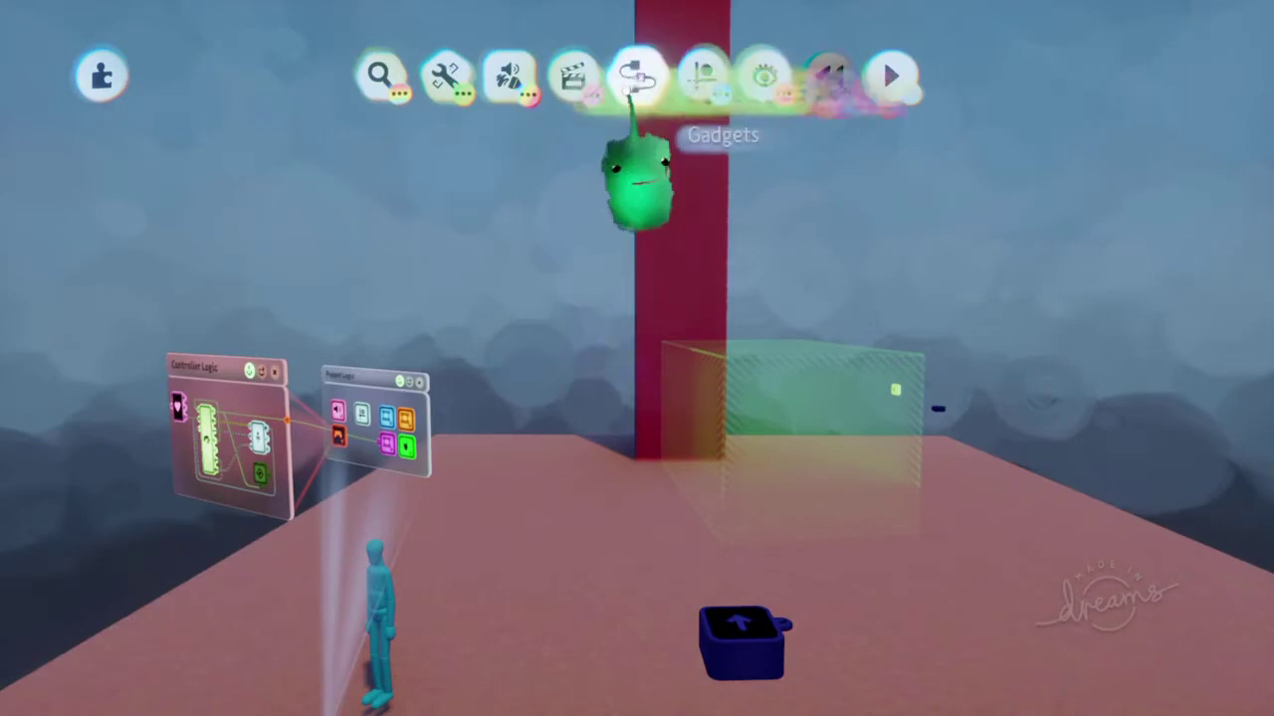
Place a Camera gadget near the puppet, leave its camera editor, and play-test the scene.
{"action": "left_click", "coordinate": [637, 76]}
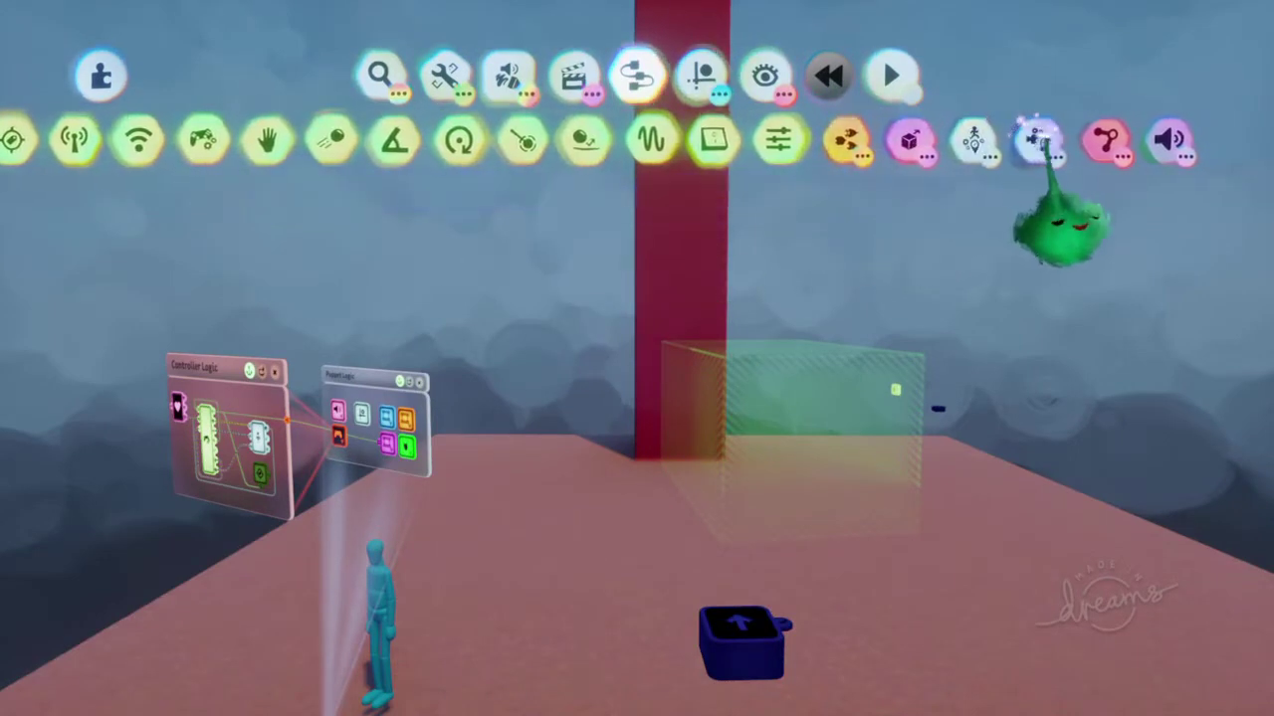
{"action": "left_click", "coordinate": [1105, 141]}
{"action": "left_click", "coordinate": [519, 310]}
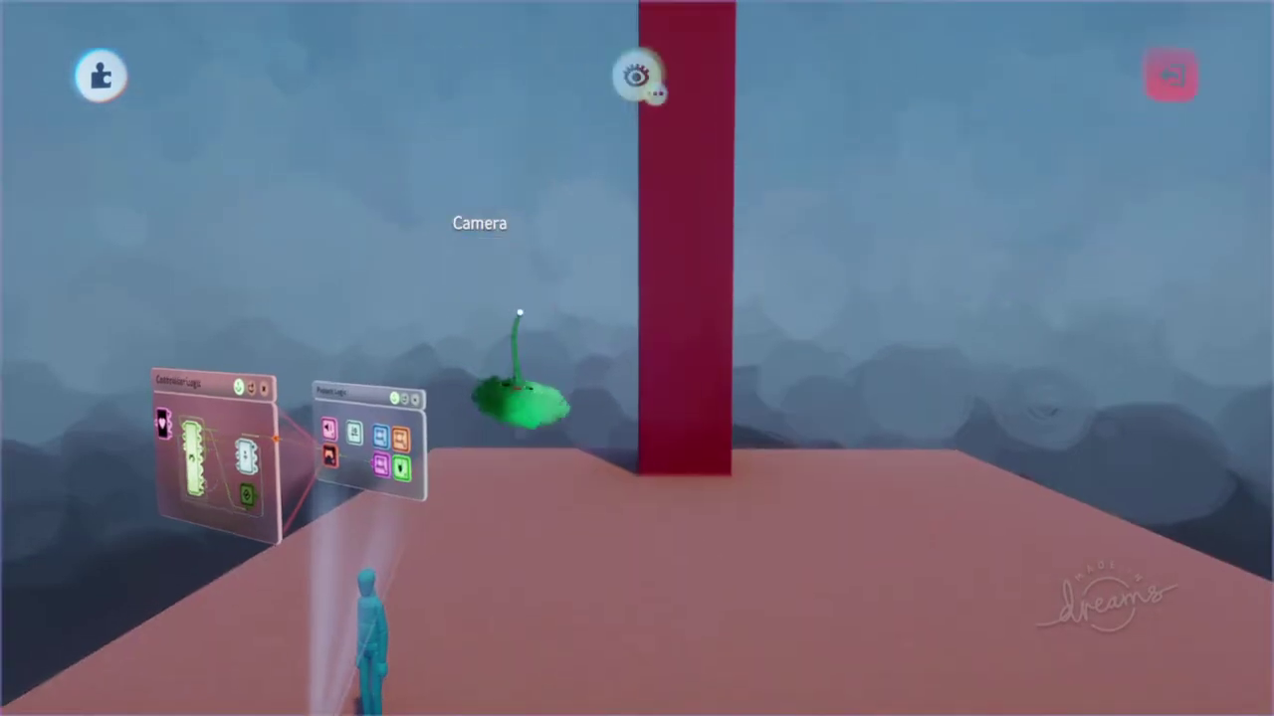
{"action": "key", "text": "Escape"}
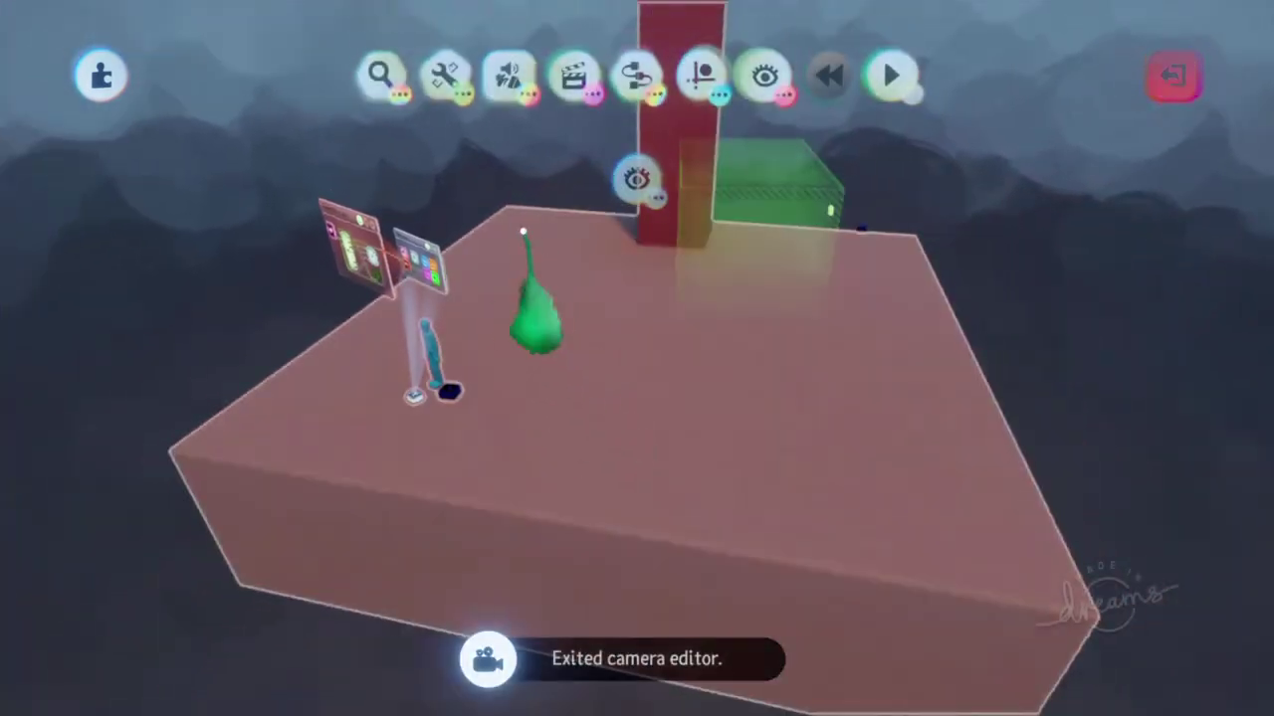
{"action": "key", "text": "Escape"}
{"action": "left_click", "coordinate": [460, 498]}
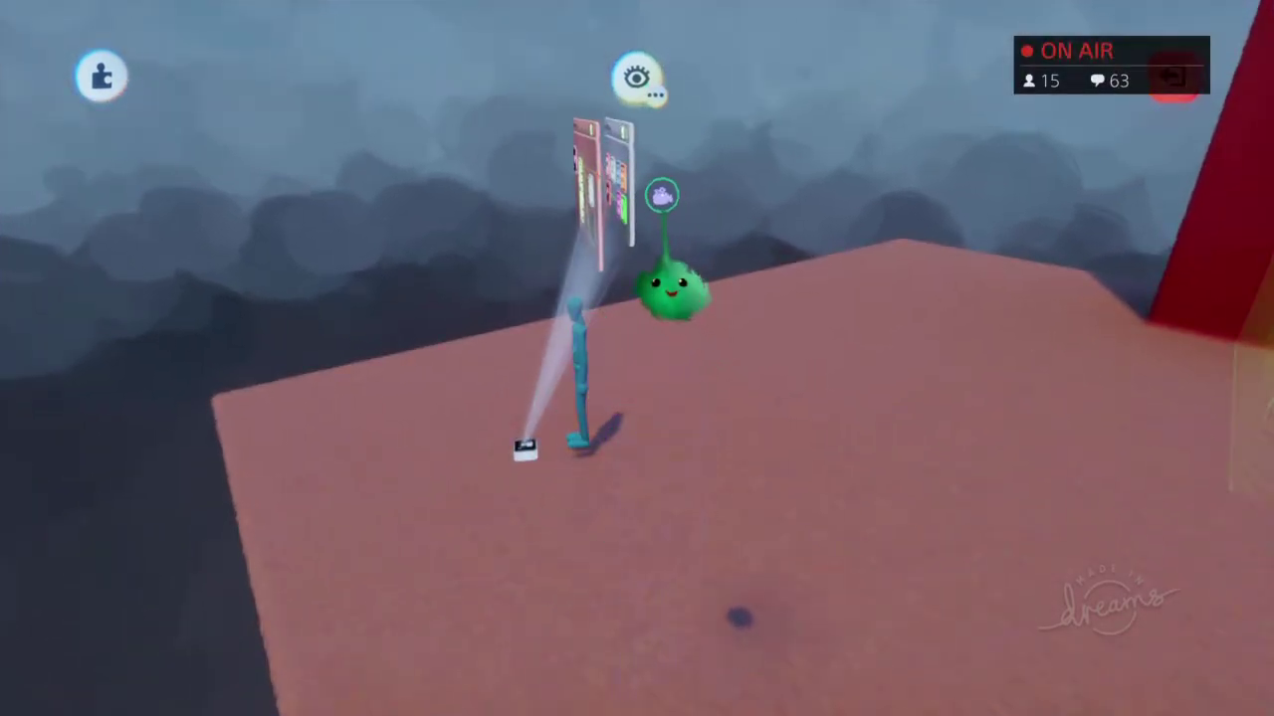
Reframe the Camera's view closer to the puppet in the camera editor.
{"action": "key", "text": "Escape"}
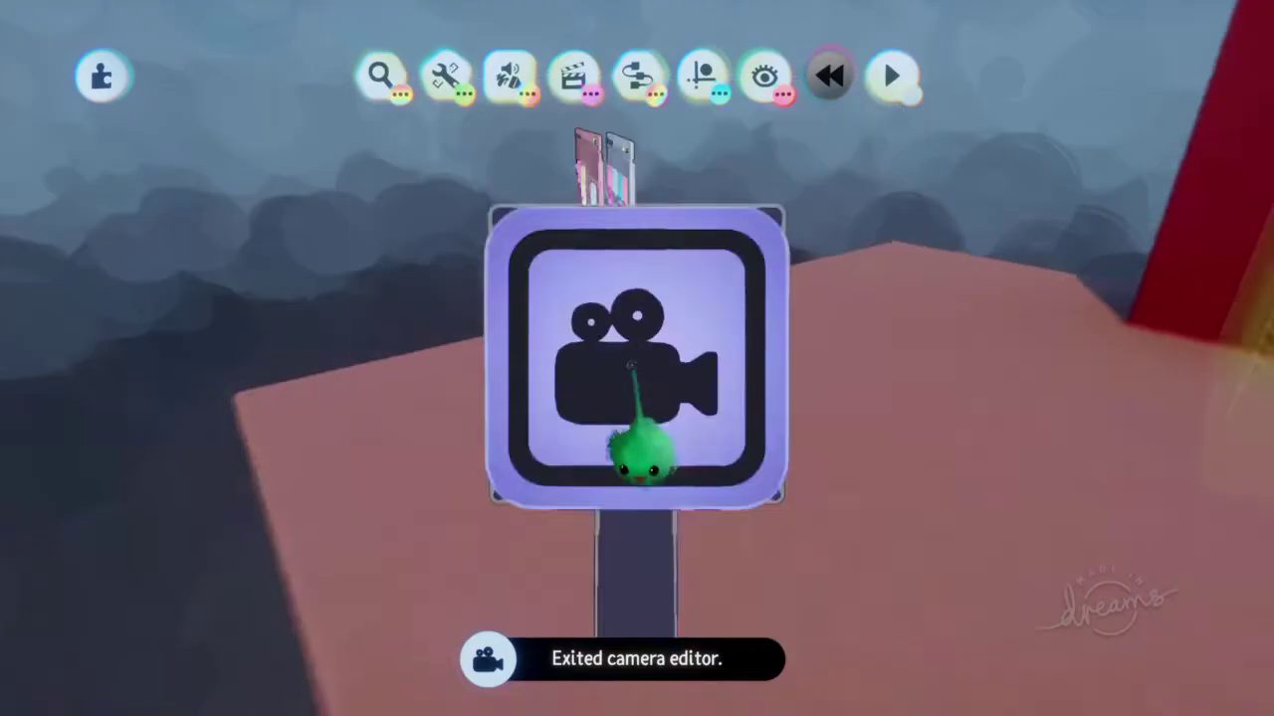
{"action": "left_click", "coordinate": [634, 364]}
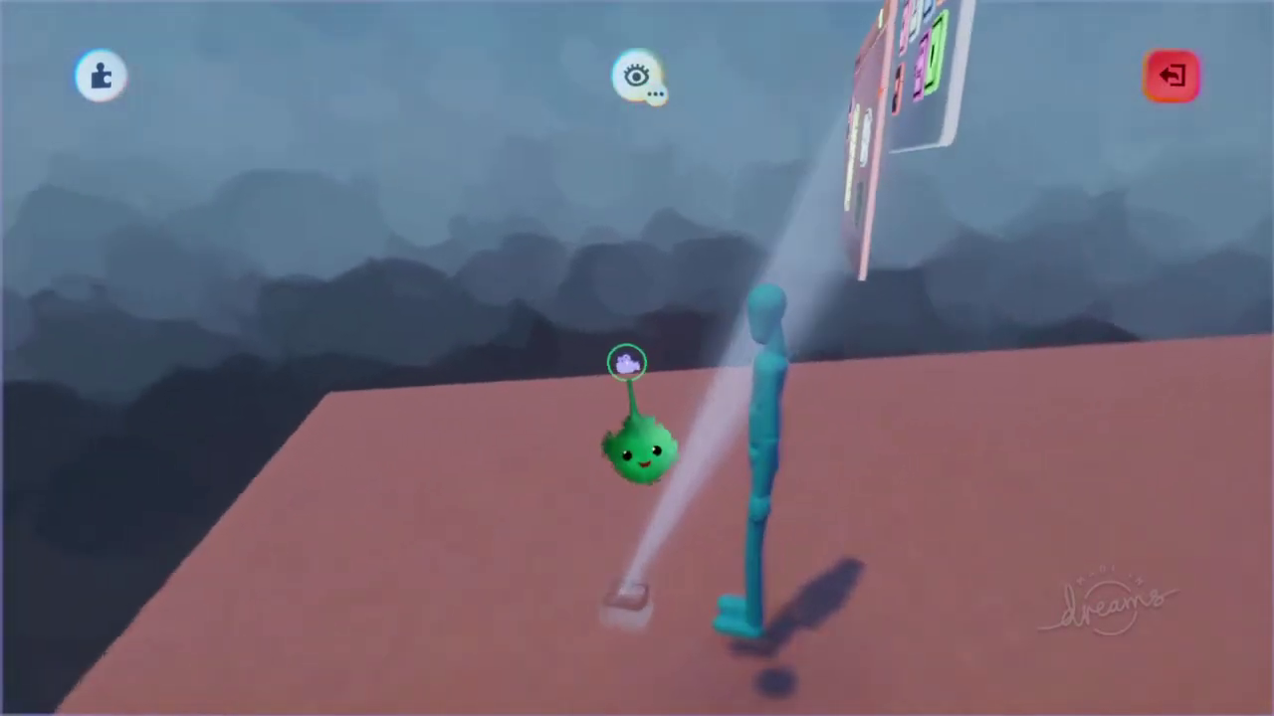
{"action": "key", "text": "Escape"}
Play-test the puppet walking on the platform with the adjusted camera setup and return to editing.
{"action": "key", "text": "Escape"}
{"action": "left_click", "coordinate": [482, 496]}
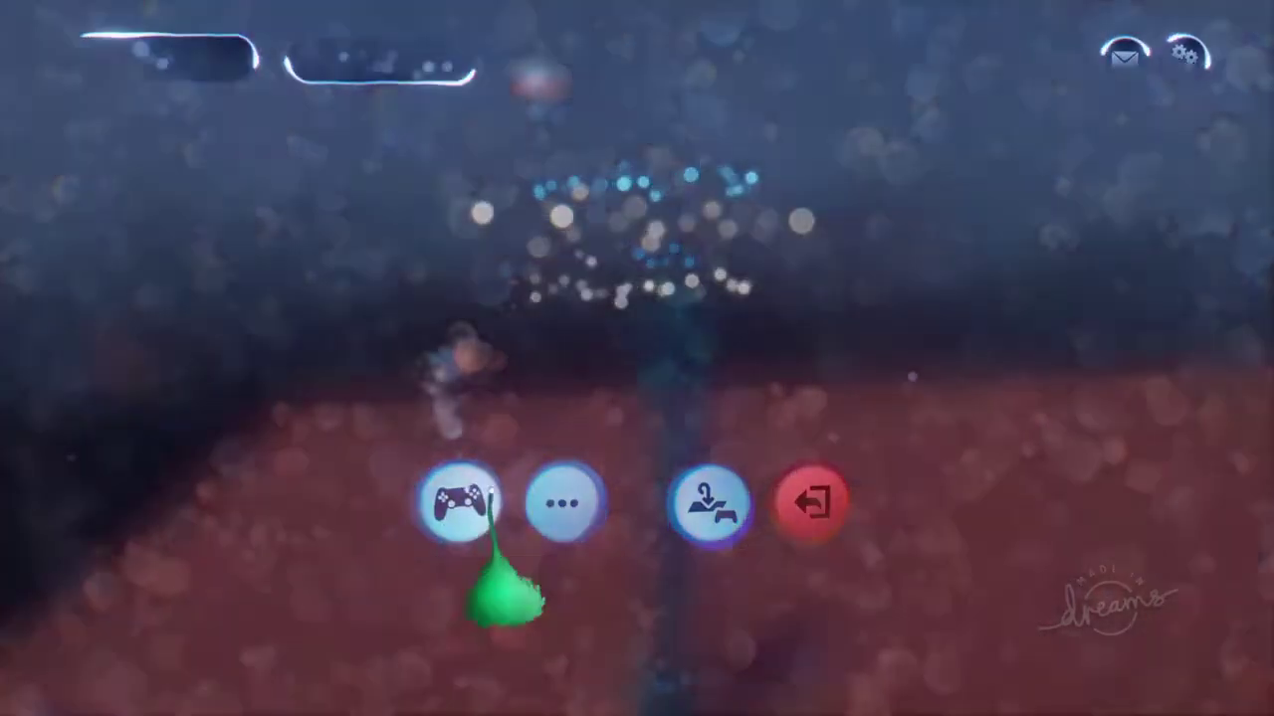
{"action": "left_click", "coordinate": [489, 494]}
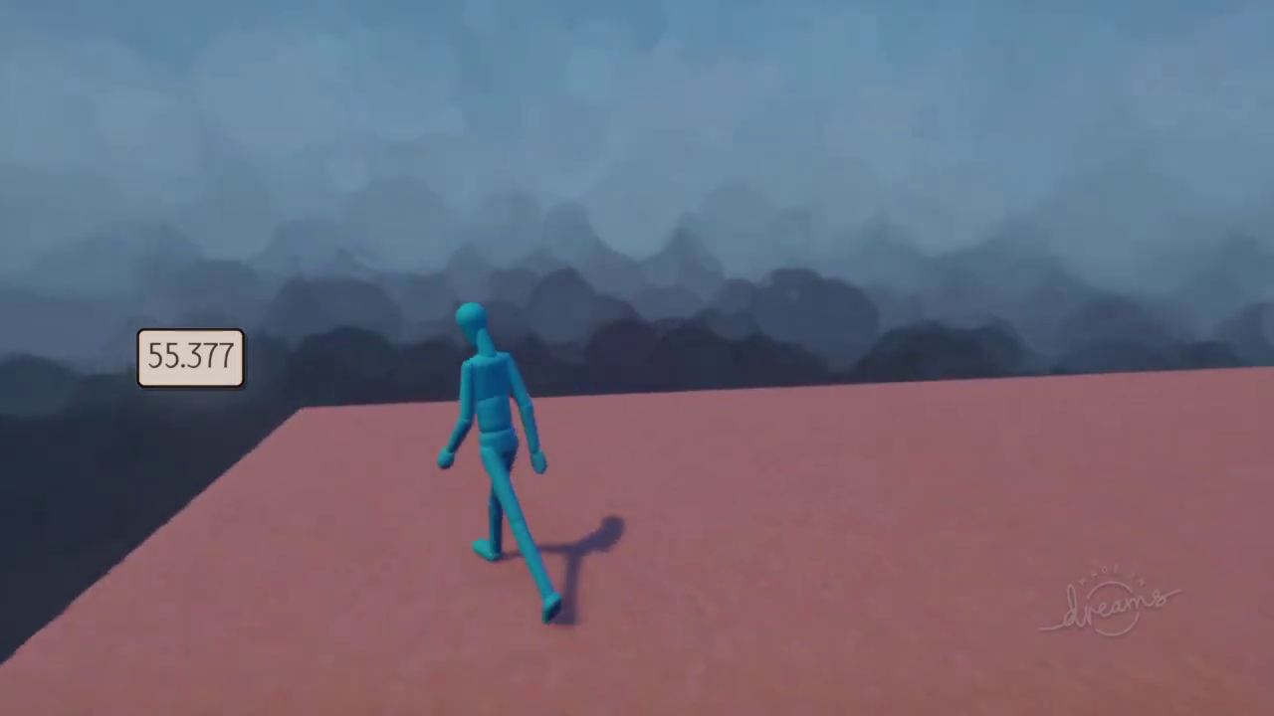
{"action": "key", "text": "Escape"}
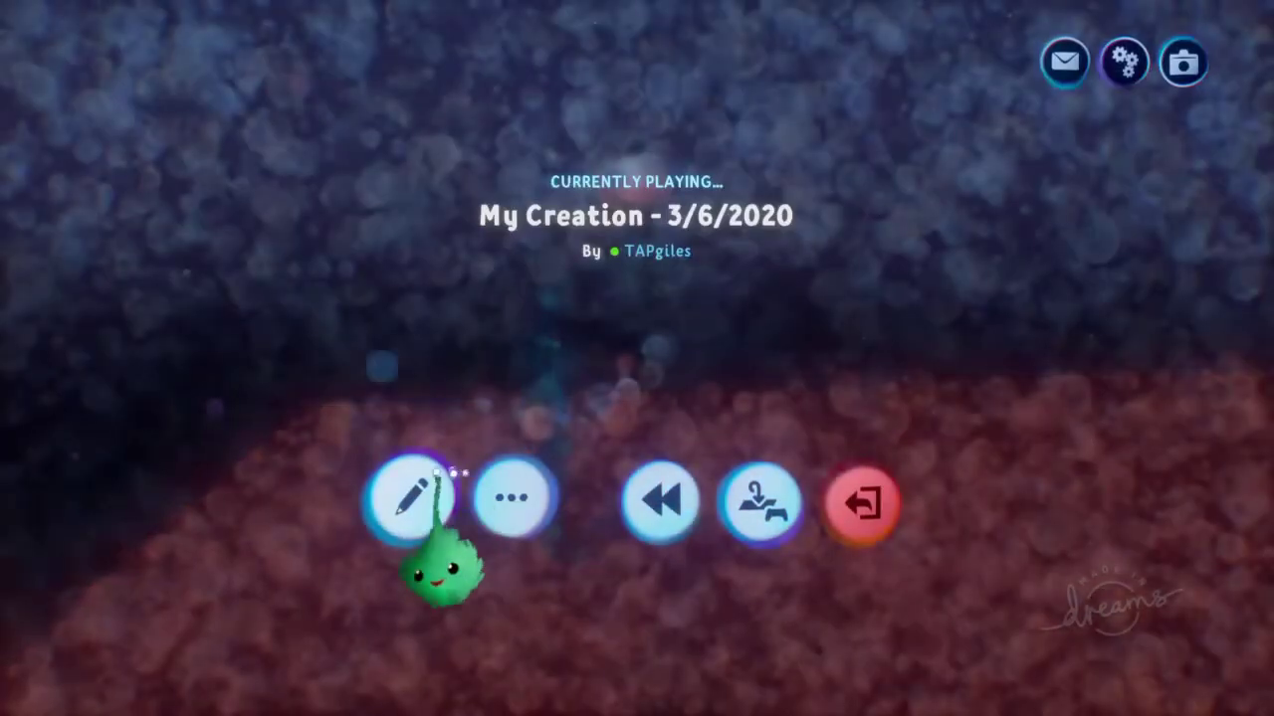
{"action": "left_click", "coordinate": [417, 495]}
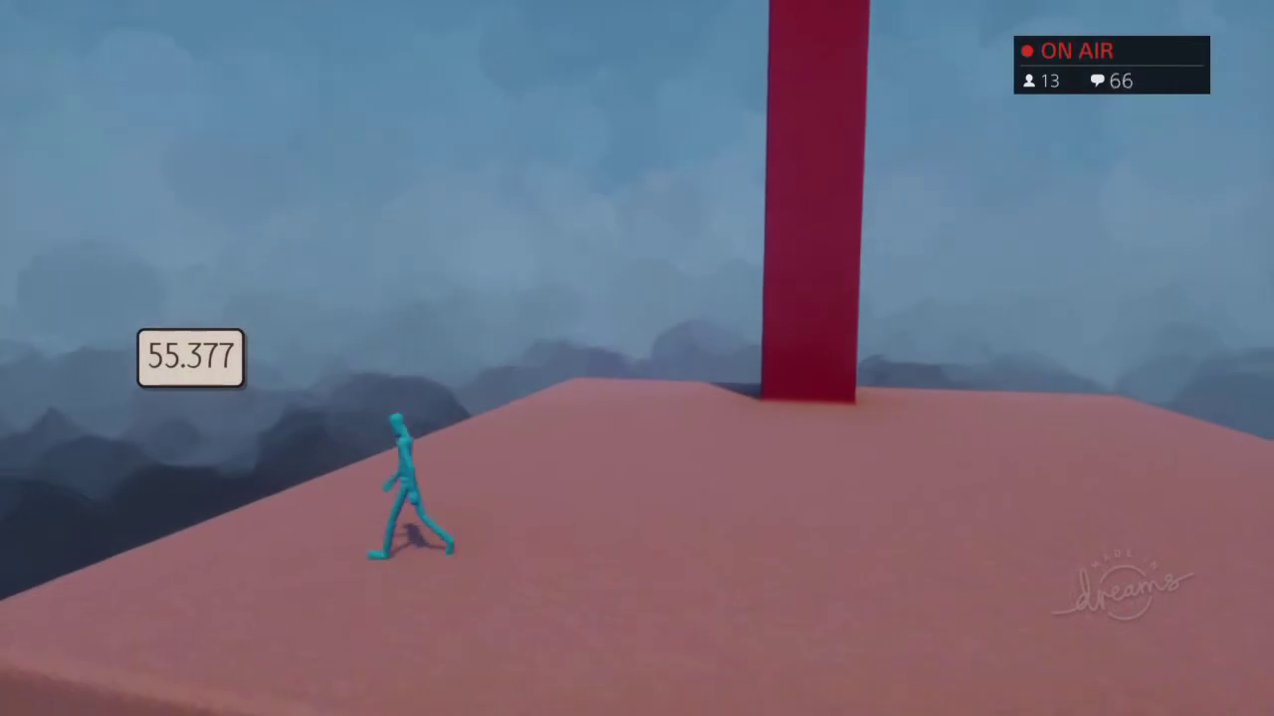
{"action": "key", "text": "Escape"}
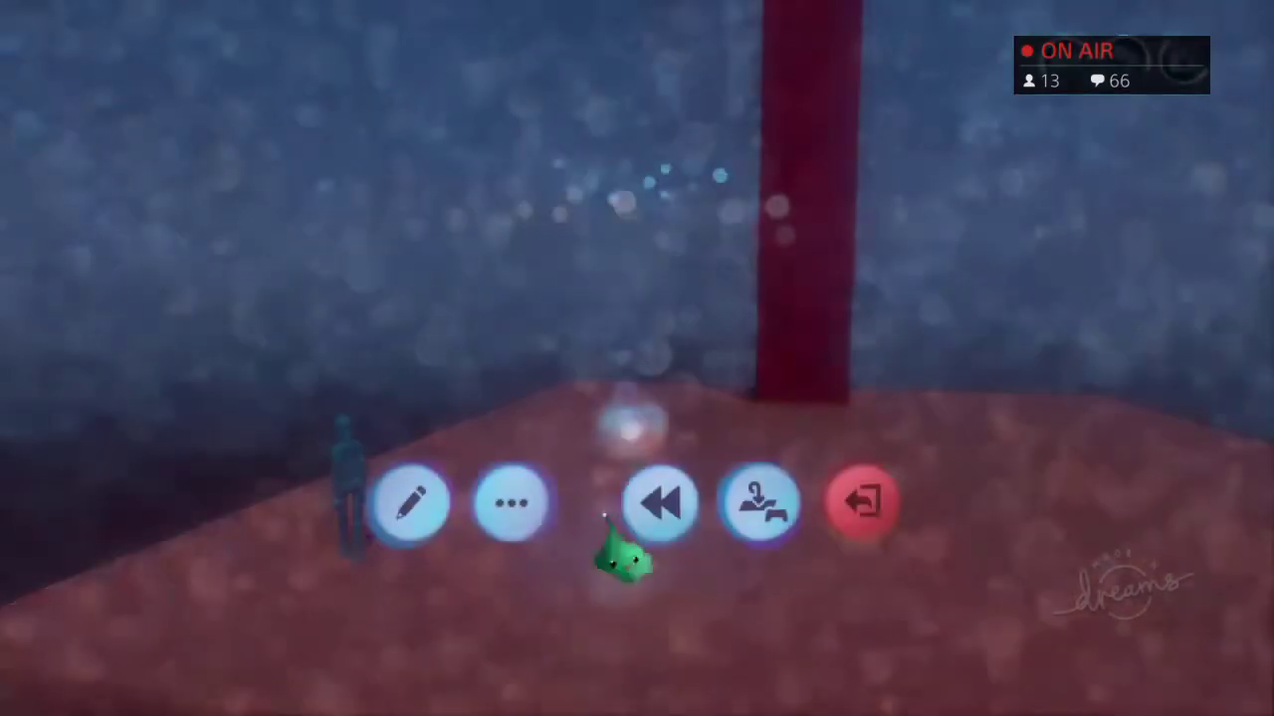
{"action": "left_click", "coordinate": [426, 504]}
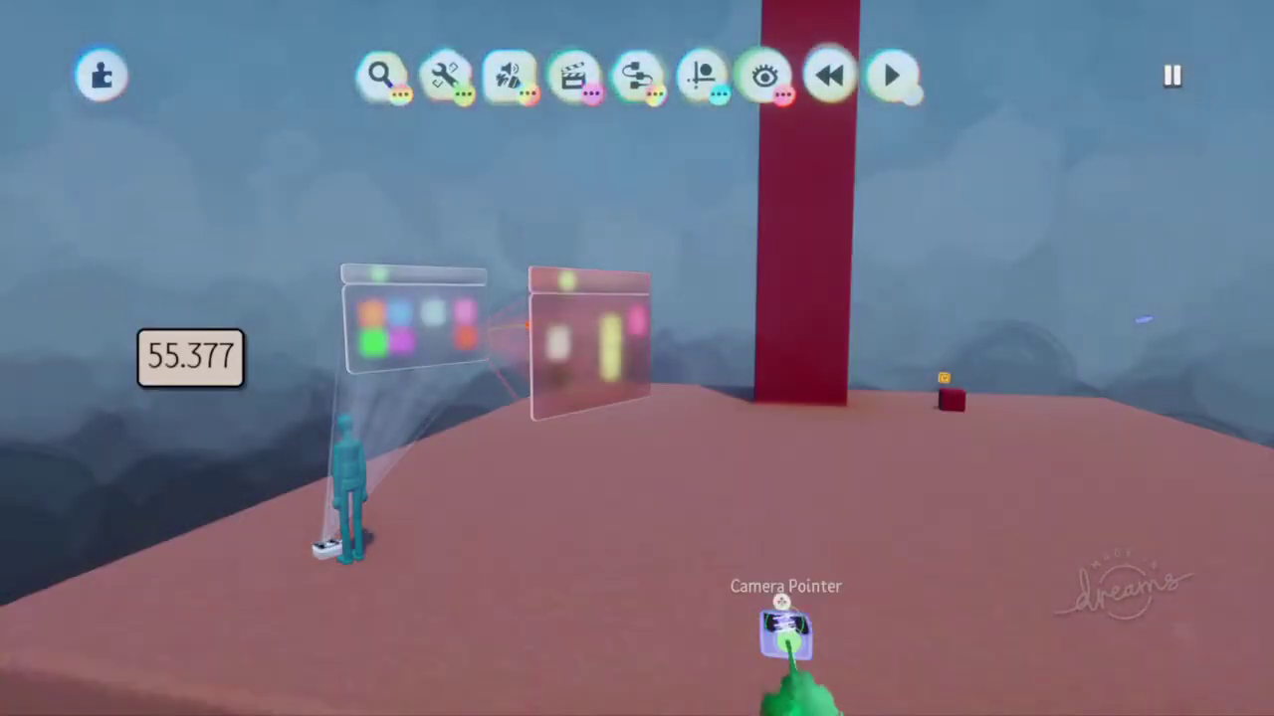
Open the Camera Pointer's settings, toggle its Sticky option, and play-test the puppet.
{"action": "left_click", "coordinate": [786, 622]}
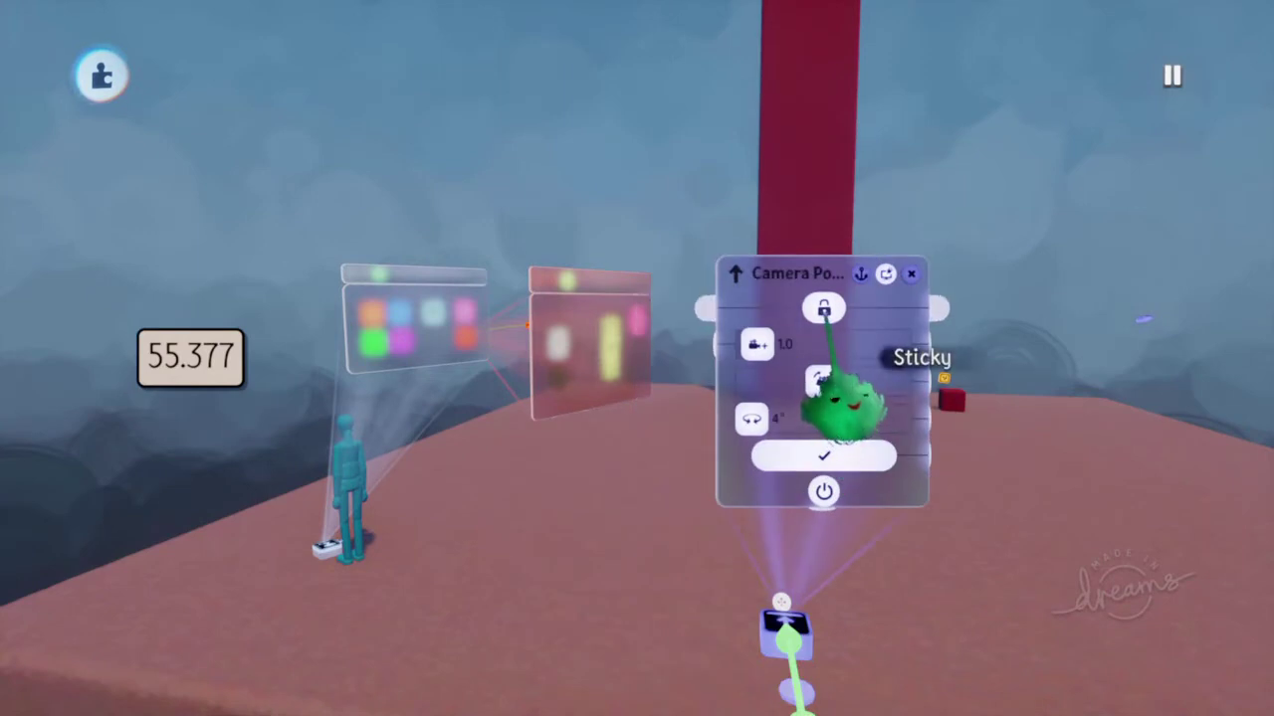
{"action": "left_click_drag", "start_coordinate": [843, 316], "coordinate": [1060, 310]}
{"action": "middle_click_drag", "start_coordinate": [796, 542], "coordinate": [674, 452]}
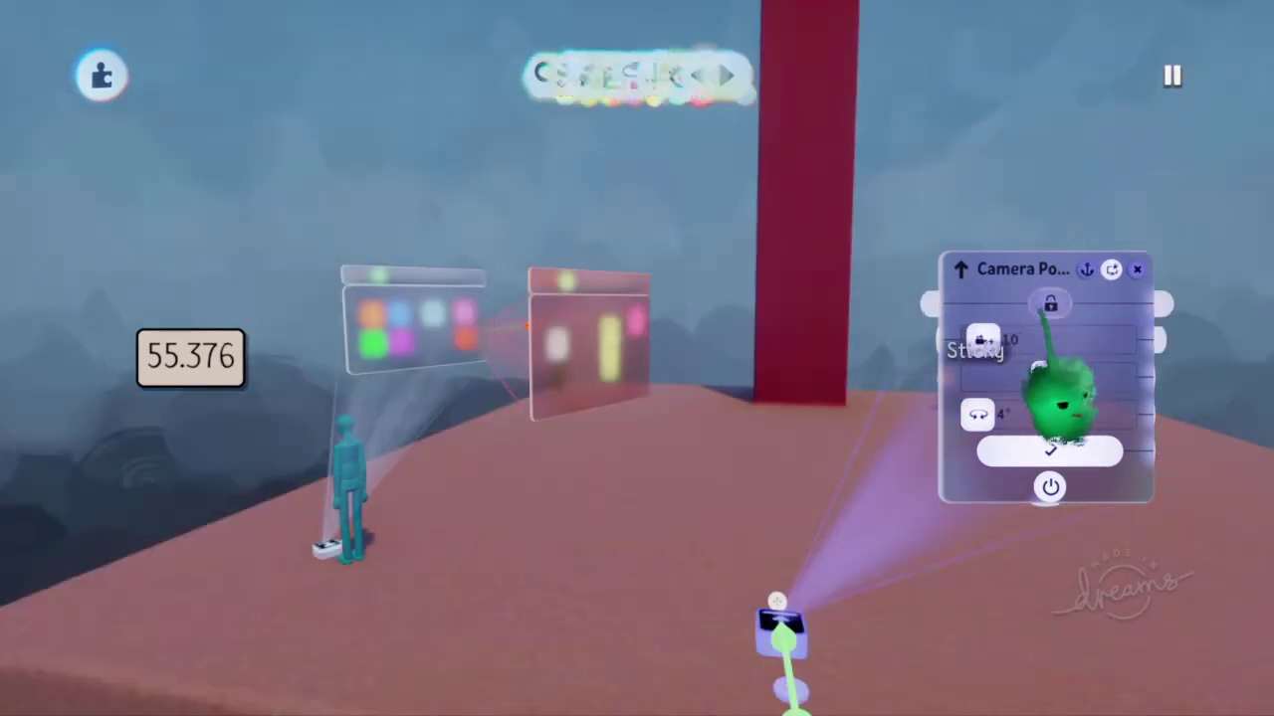
{"action": "key", "text": "Escape"}
{"action": "left_click", "coordinate": [520, 369]}
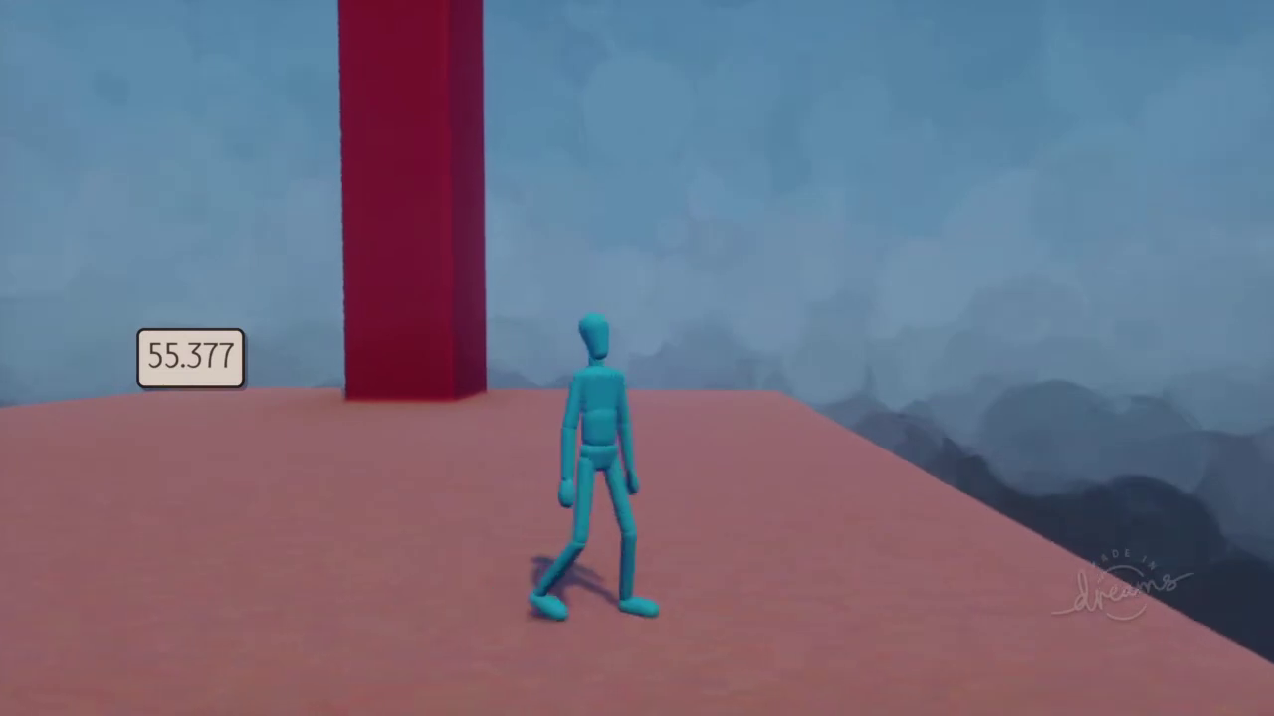
{"action": "key", "text": "Escape"}
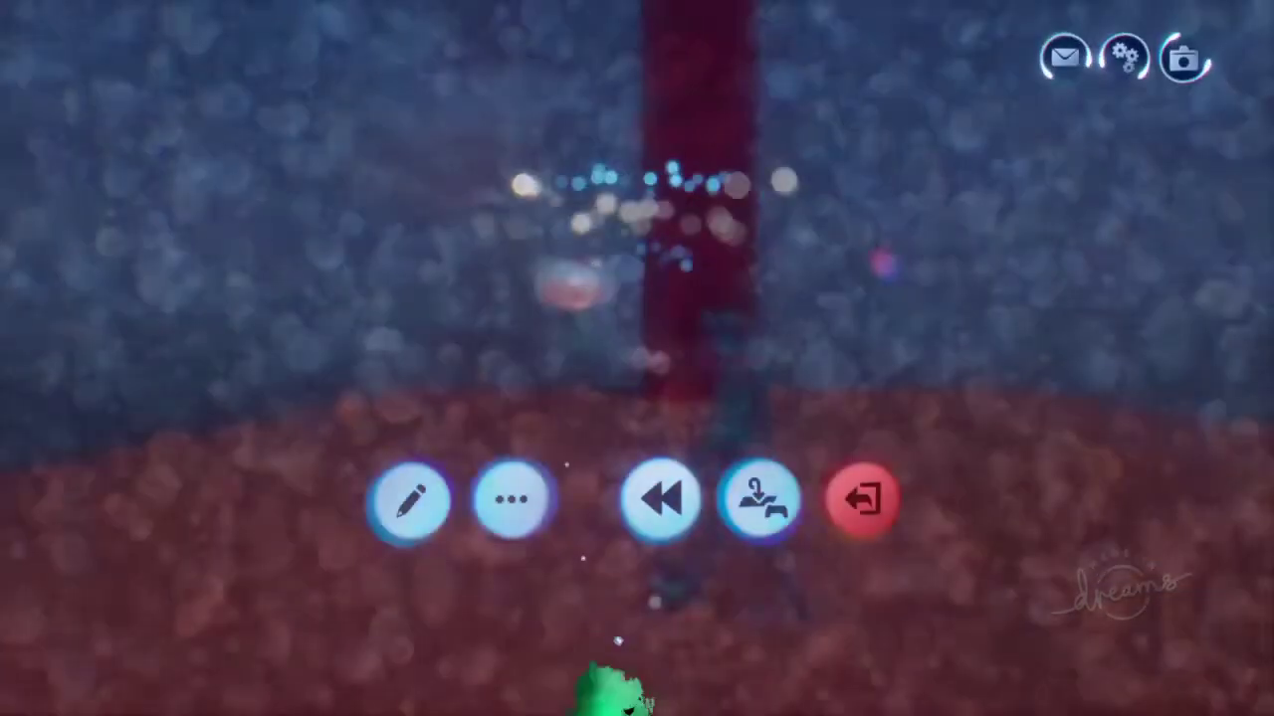
{"action": "left_click", "coordinate": [423, 508]}
Toggle Sticky on the Camera Pointer again and play-test how the camera reacts.
{"action": "left_click", "coordinate": [1051, 309]}
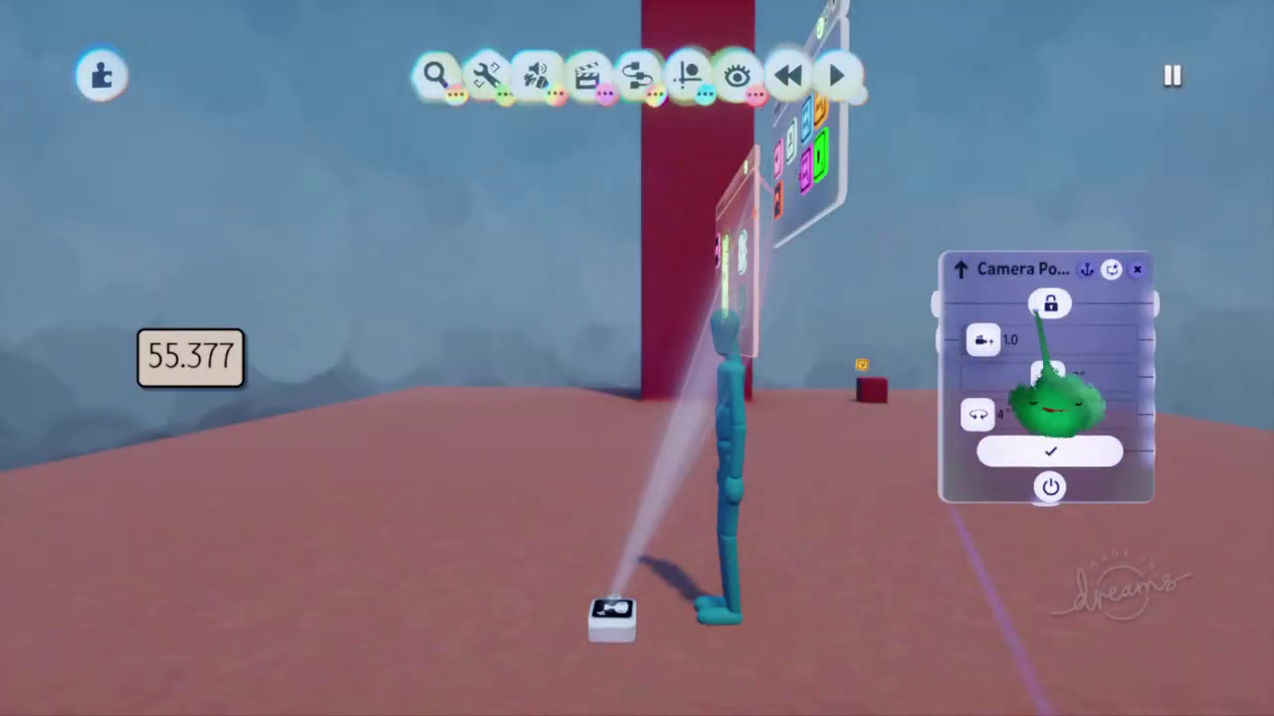
{"action": "key", "text": "Escape"}
{"action": "left_click", "coordinate": [461, 497]}
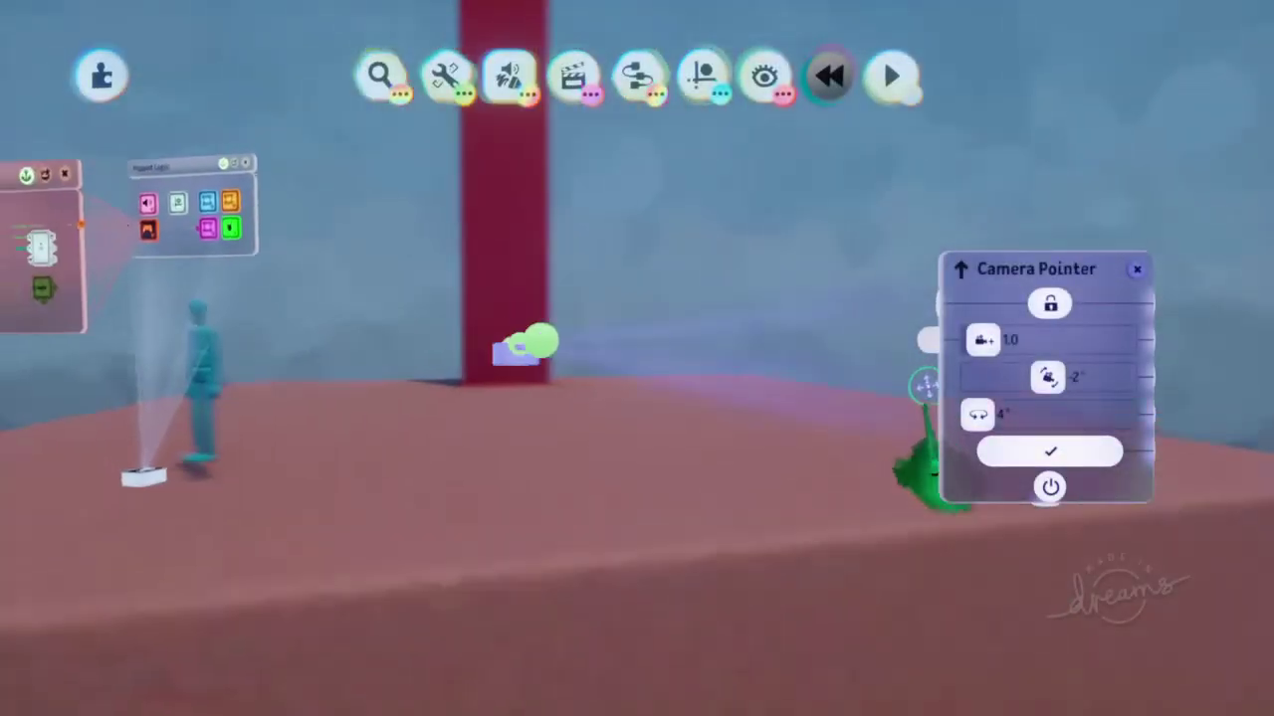
Tilt the Camera Pointer to about -24° and set its Zoom Multiplier to 4.2.
{"action": "middle_click_drag", "start_coordinate": [749, 416], "coordinate": [724, 418]}
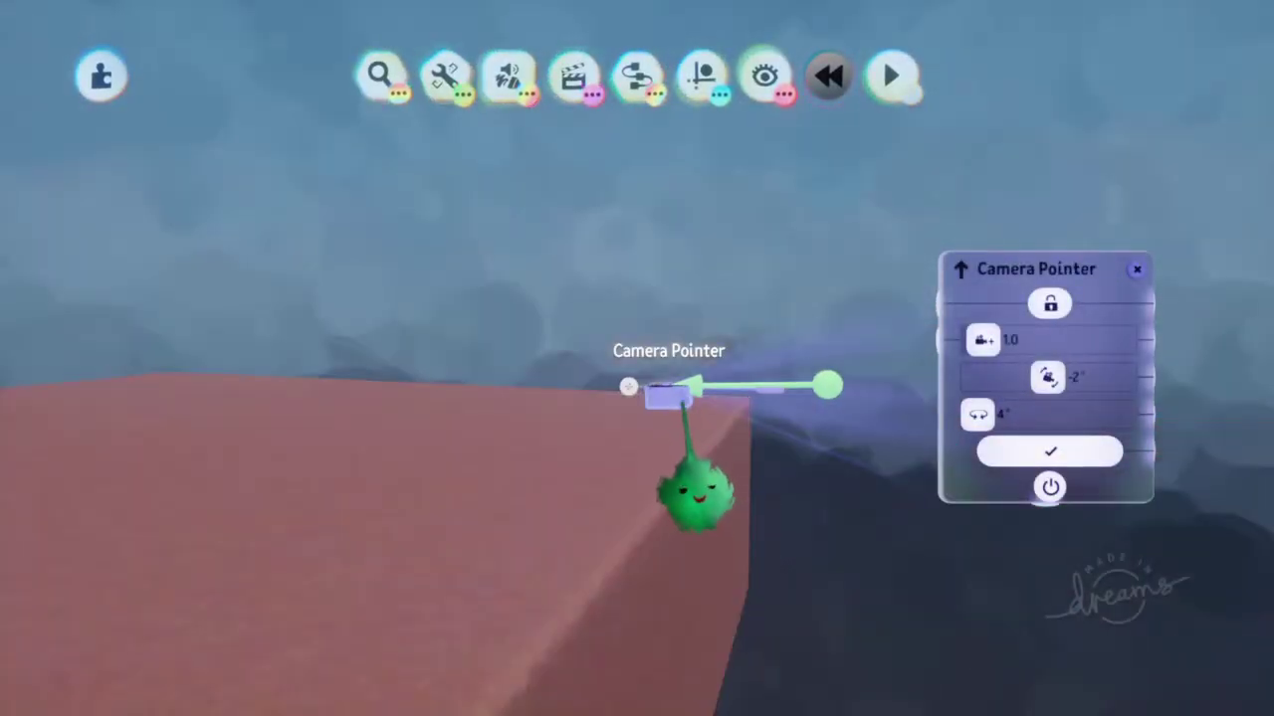
{"action": "left_click", "coordinate": [673, 402]}
{"action": "left_click_drag", "start_coordinate": [672, 404], "coordinate": [674, 405]}
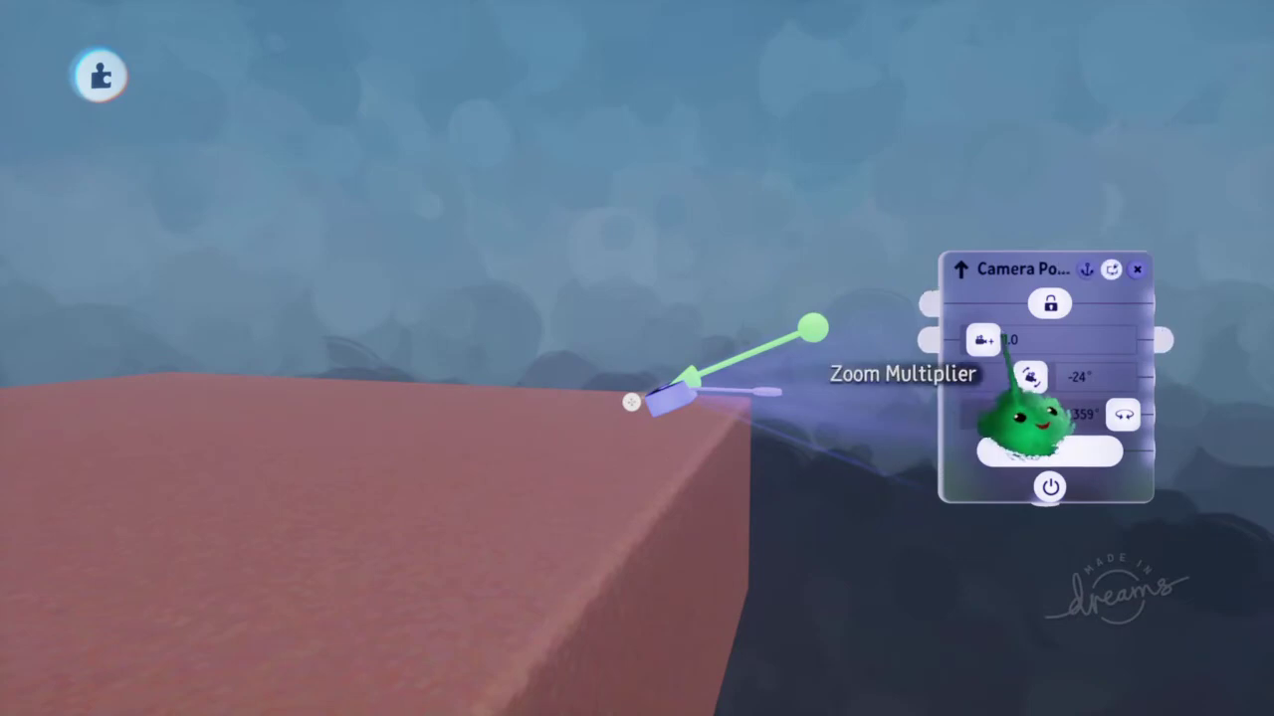
{"action": "key", "text": "Escape"}
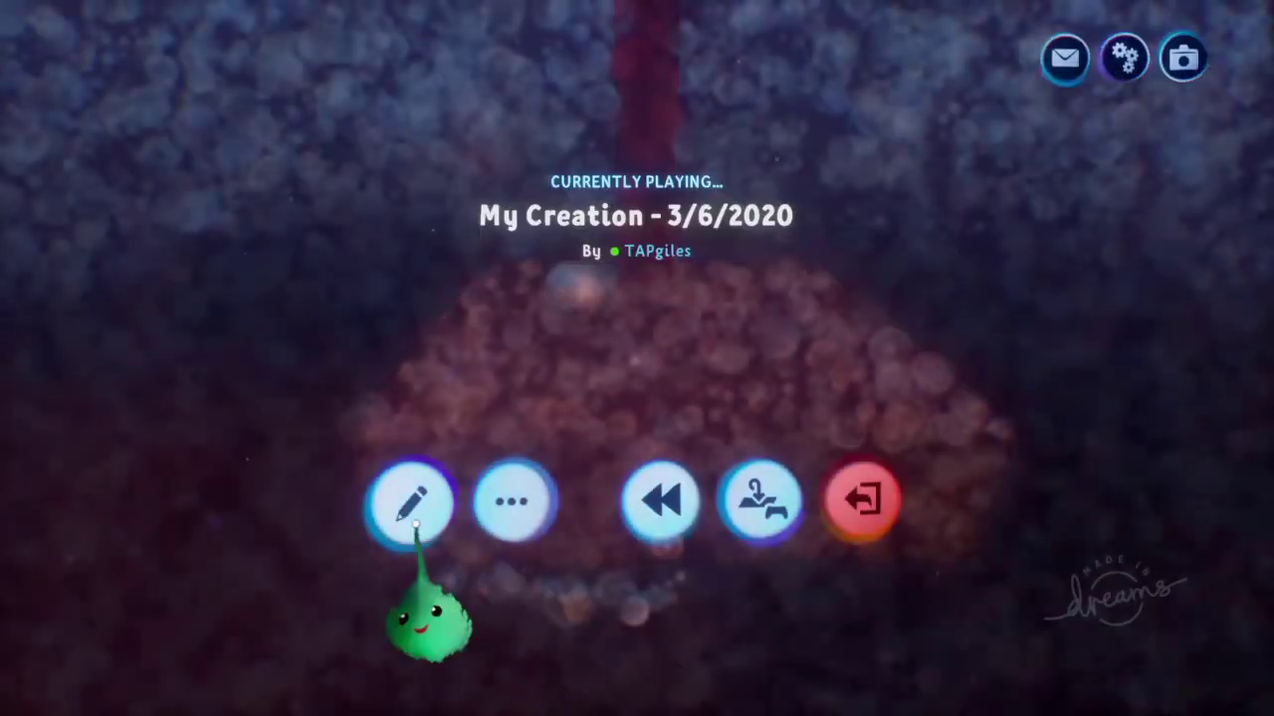
{"action": "left_click", "coordinate": [409, 504]}
Play-test the tilted and zoomed-out camera by walking the puppet around the platform, and return to editing.
{"action": "key", "text": "Escape"}
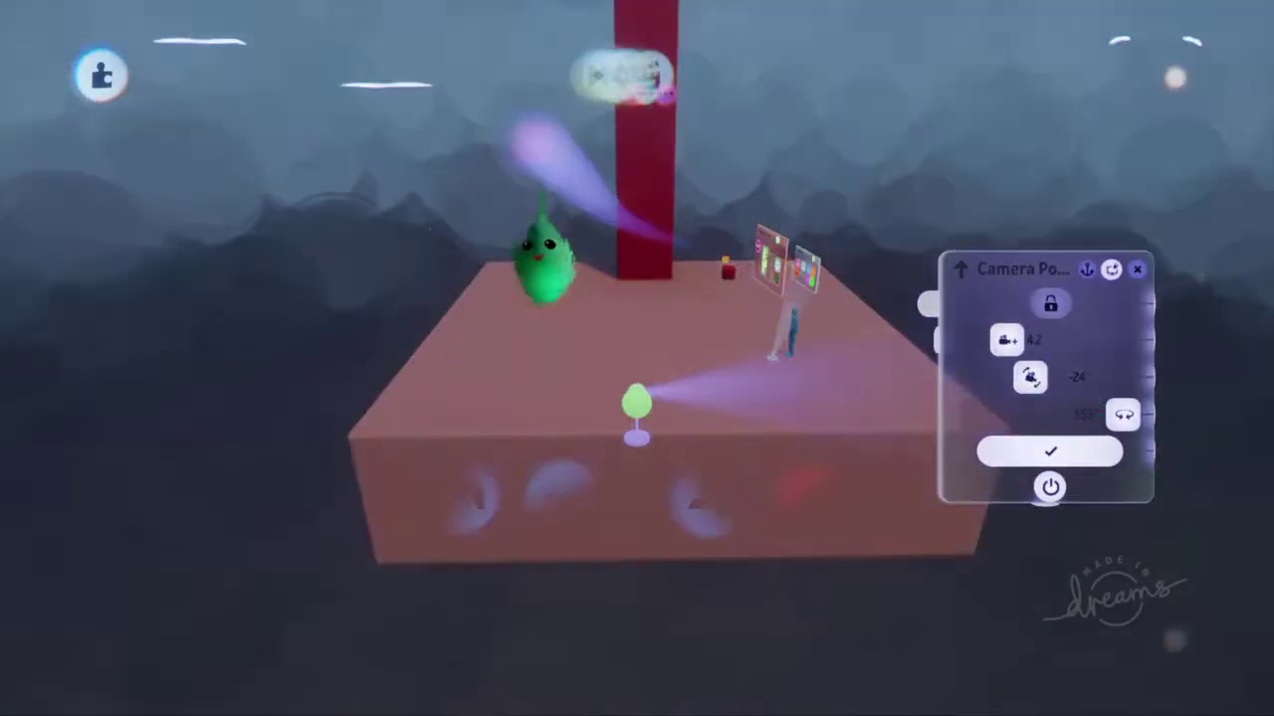
{"action": "left_click", "coordinate": [458, 493]}
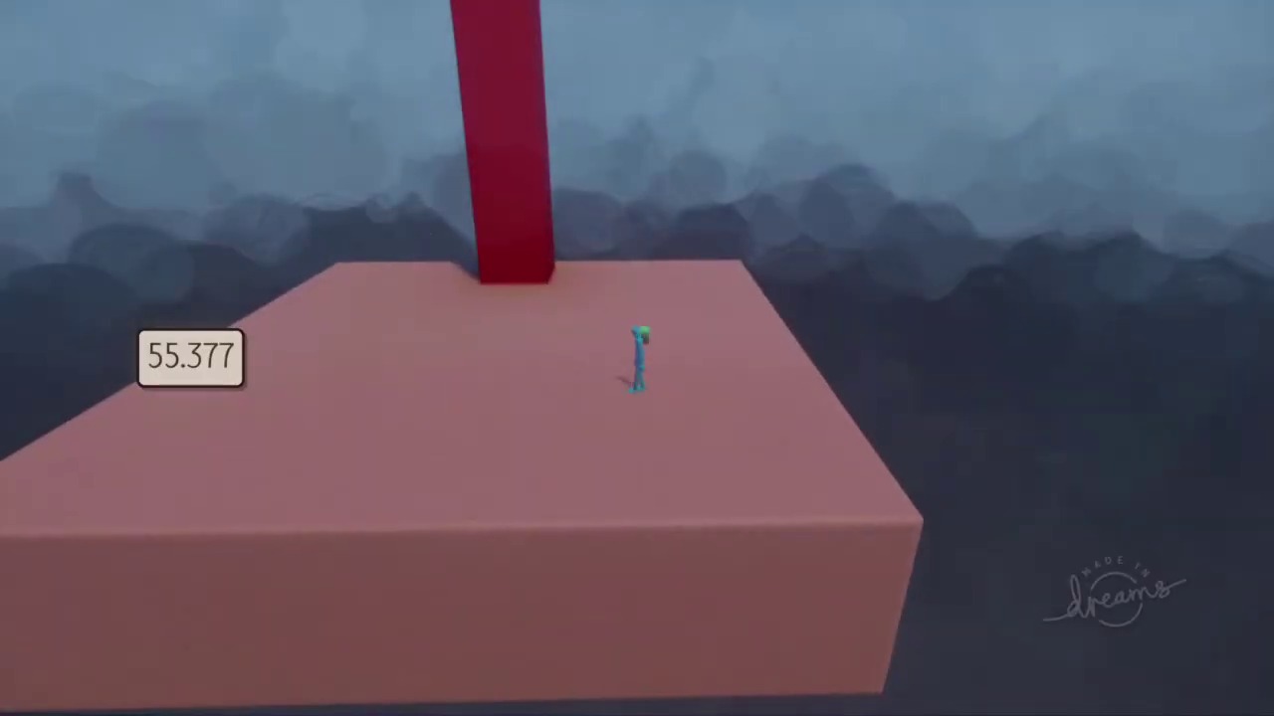
{"action": "key", "text": "Left"}
{"action": "key", "text": "Up"}
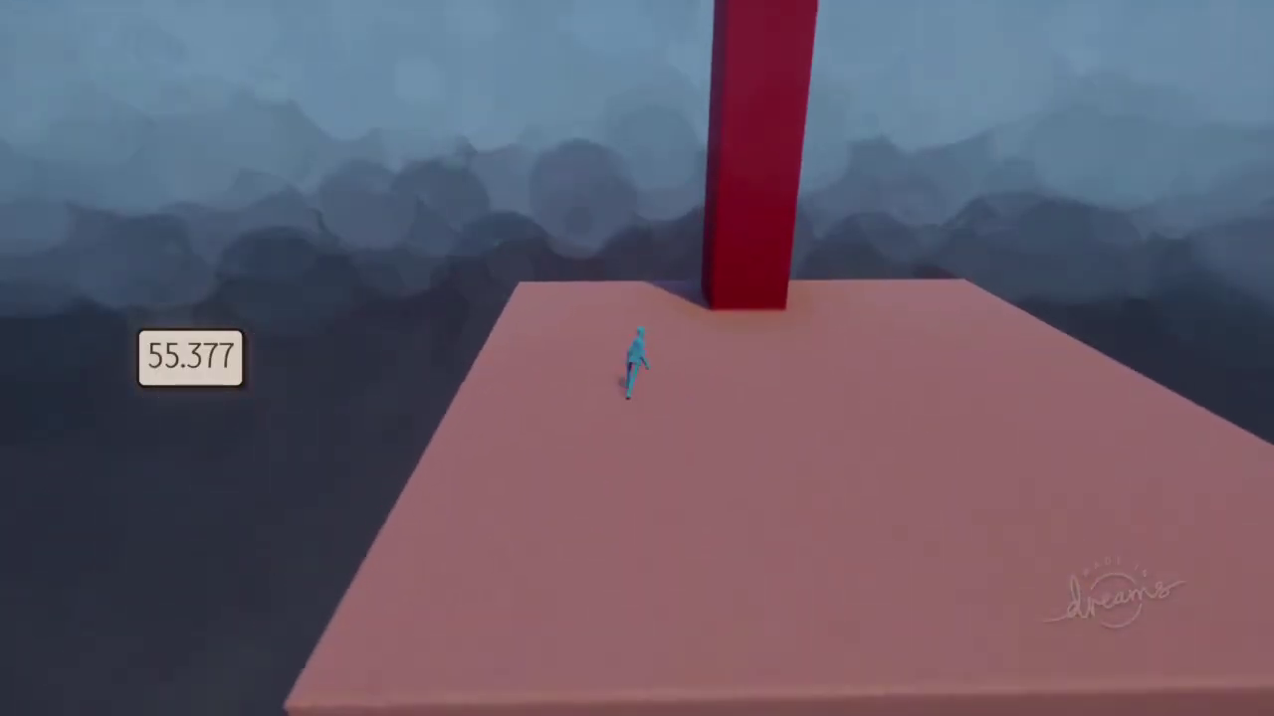
{"action": "key", "text": "Right"}
{"action": "key", "text": "Down"}
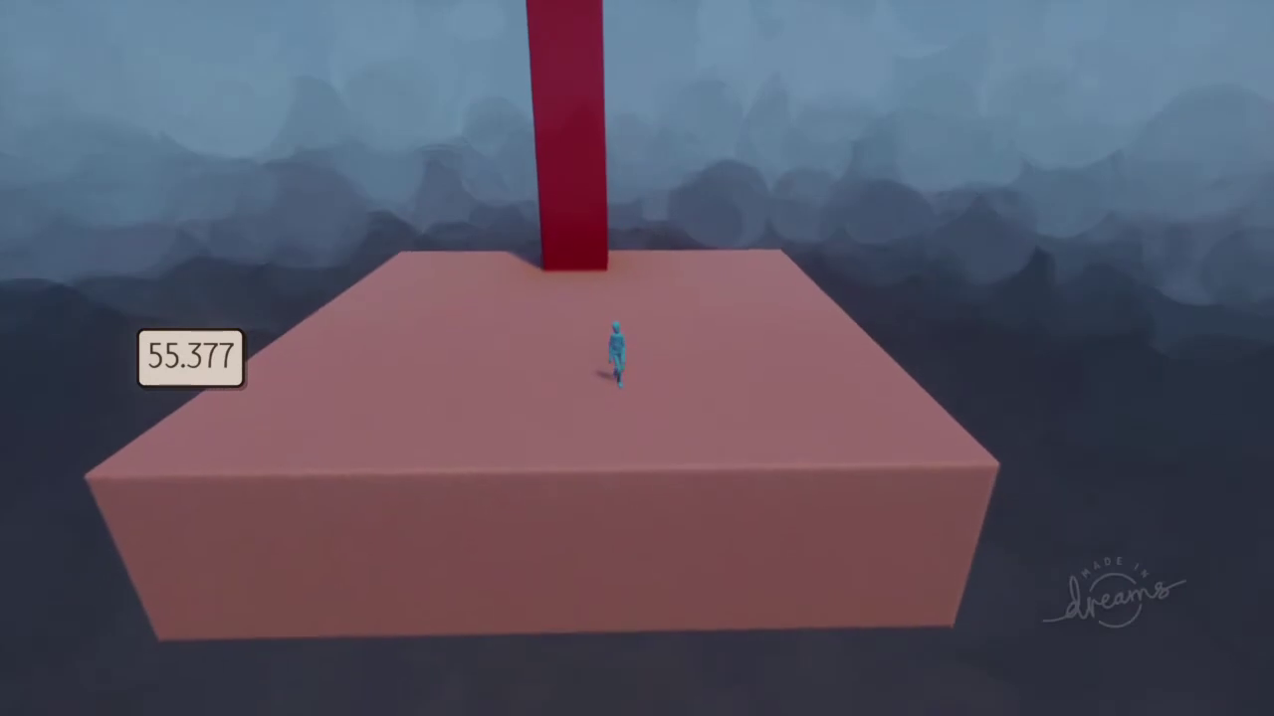
{"action": "key", "text": "Escape"}
{"action": "left_click", "coordinate": [424, 501]}
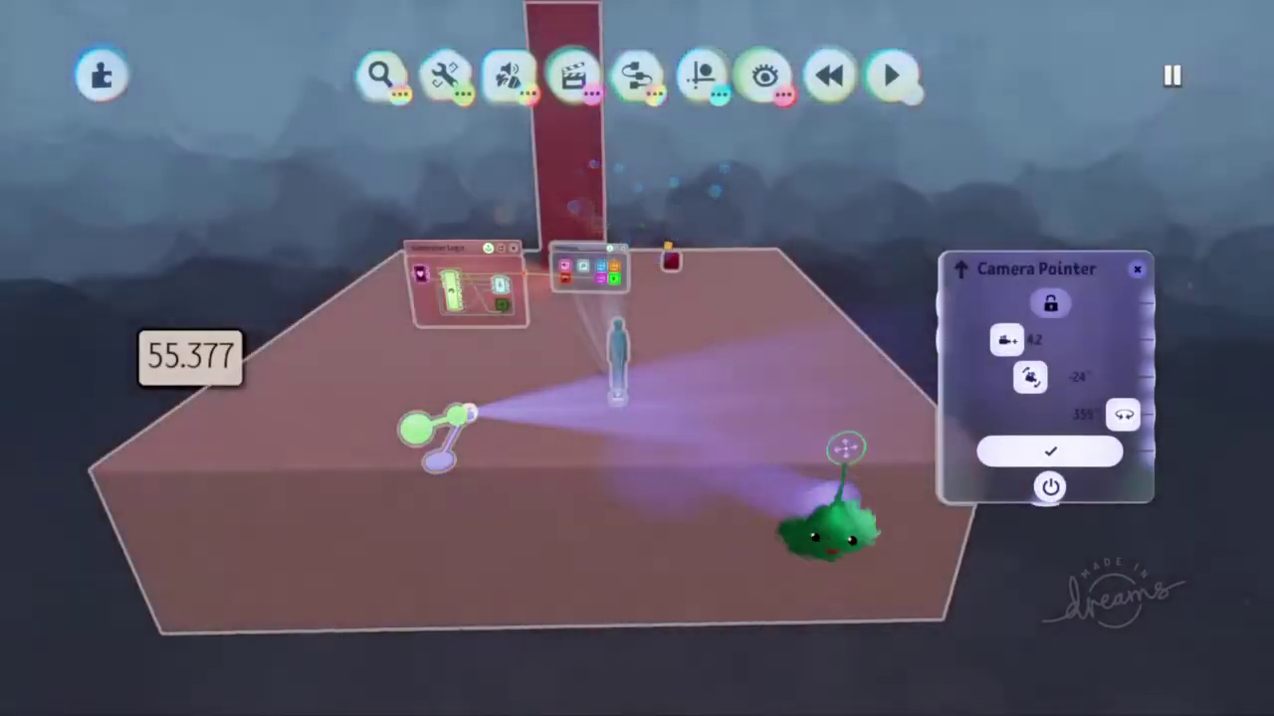
Rotate the Camera Pointer through different pitch and heading angles, including a -47° pitch and a 127° heading.
{"action": "left_click_drag", "start_coordinate": [1029, 378], "coordinate": [1049, 382]}
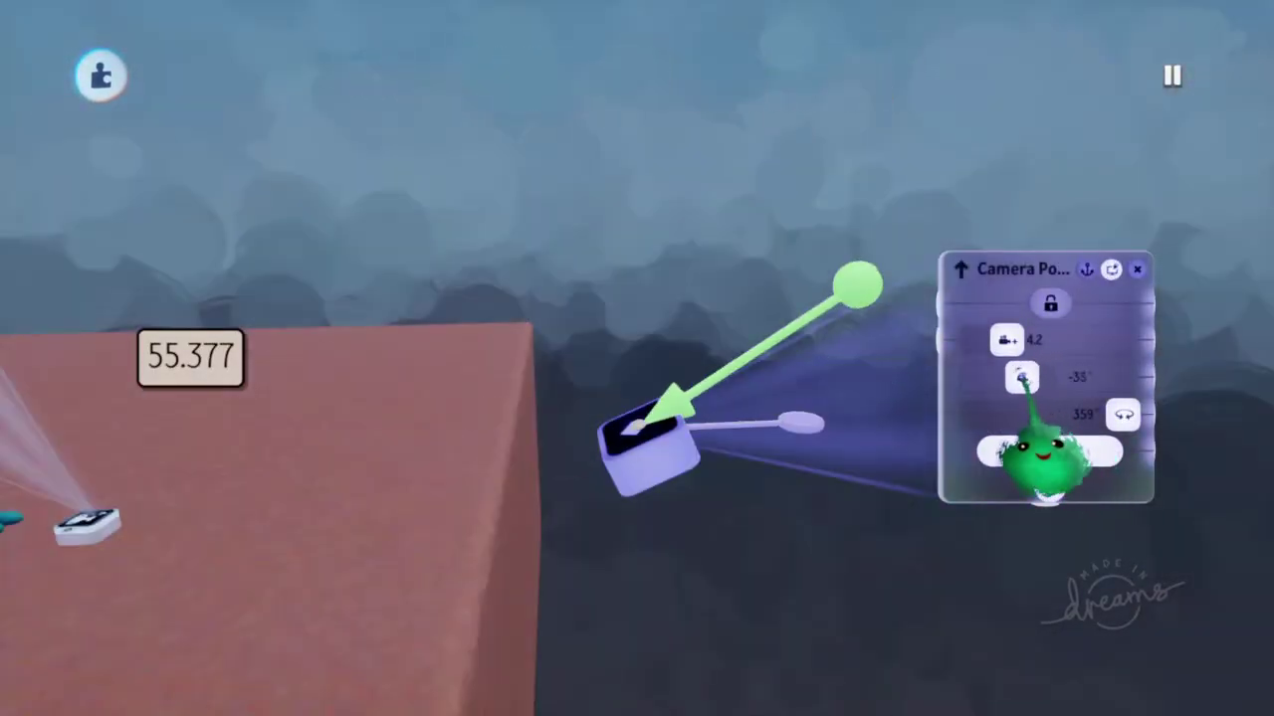
{"action": "left_click_drag", "start_coordinate": [881, 376], "coordinate": [888, 486]}
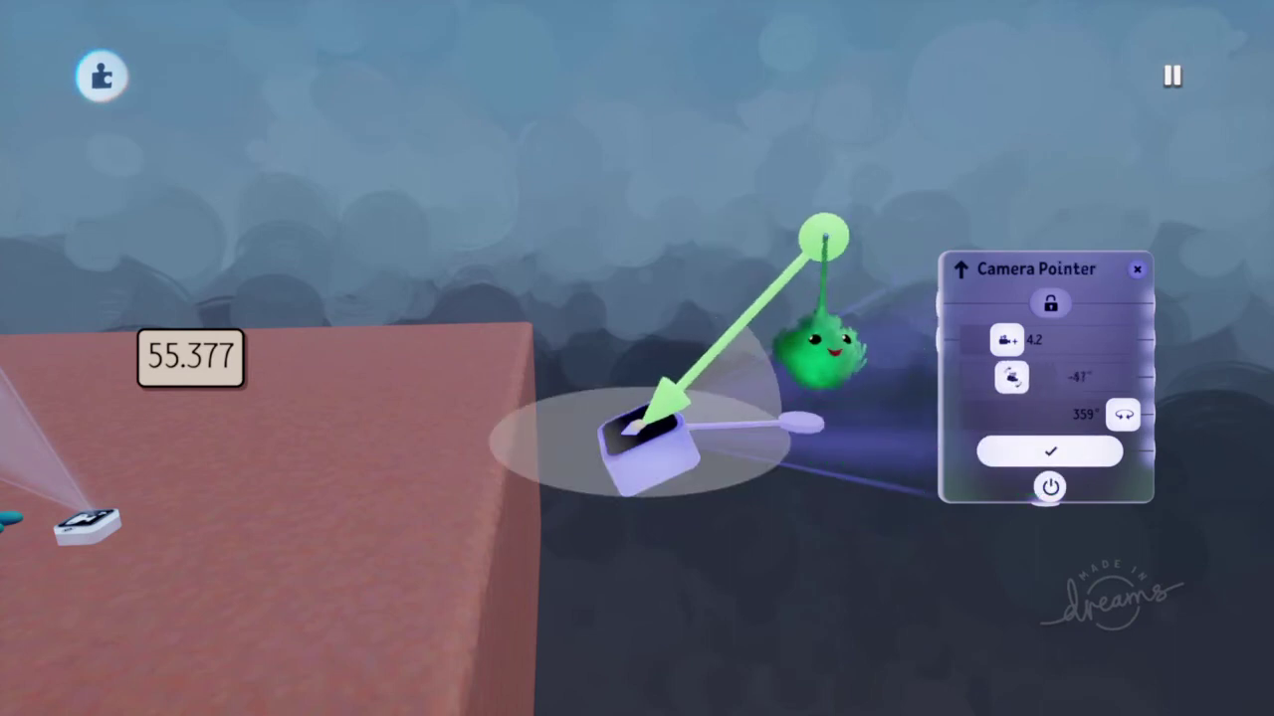
{"action": "left_click_drag", "start_coordinate": [825, 237], "coordinate": [823, 236]}
{"action": "left_click_drag", "start_coordinate": [1124, 416], "coordinate": [1017, 413]}
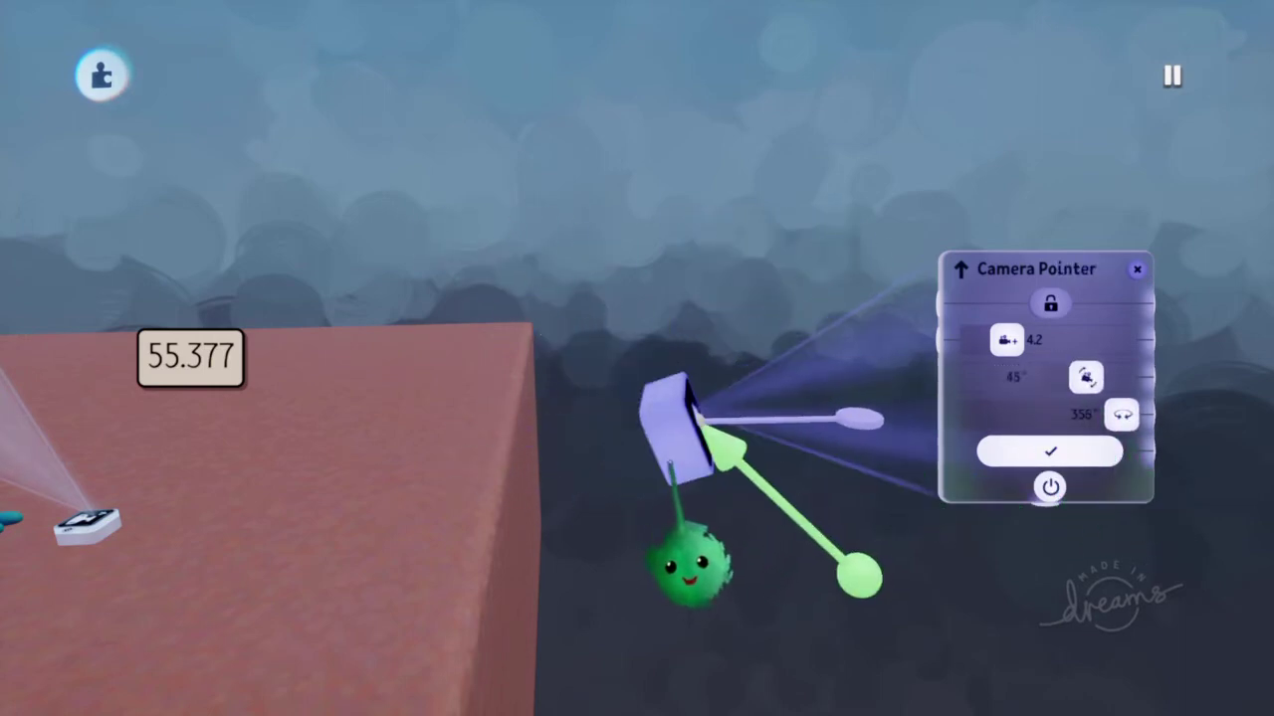
{"action": "left_click_drag", "start_coordinate": [1122, 416], "coordinate": [994, 415]}
{"action": "left_click_drag", "start_coordinate": [677, 464], "coordinate": [677, 472]}
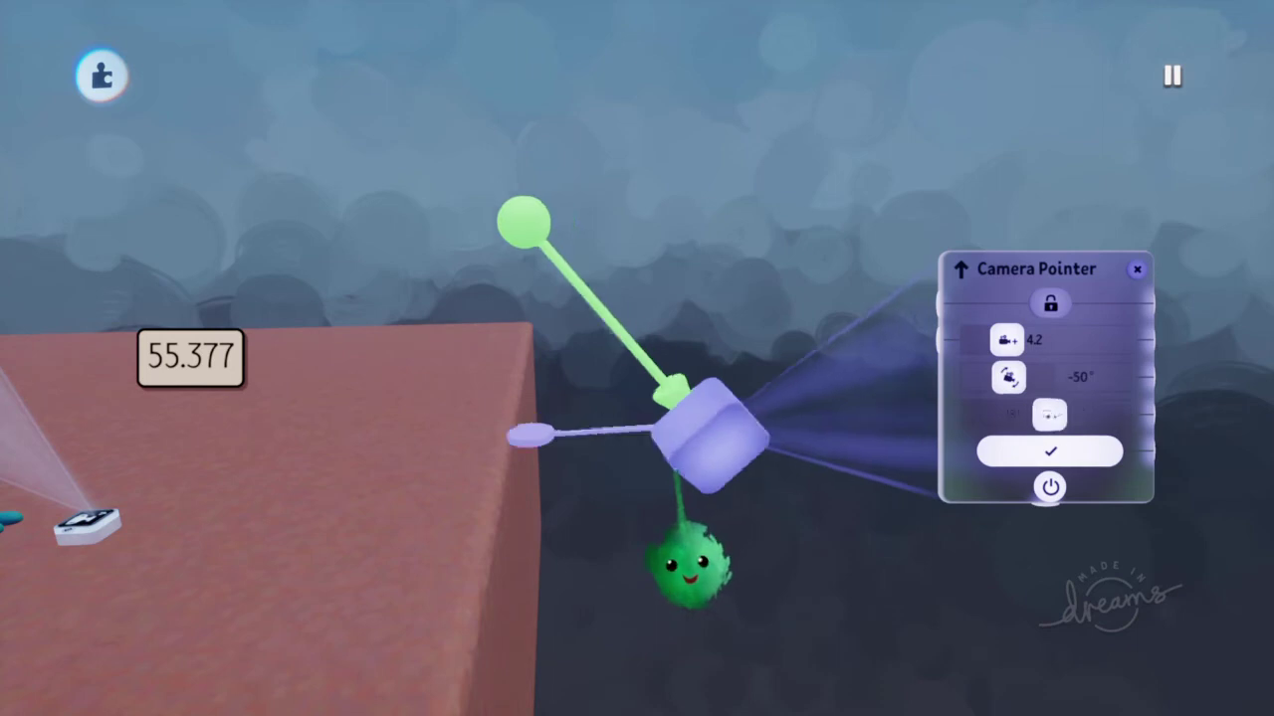
{"action": "left_click_drag", "start_coordinate": [1050, 416], "coordinate": [1107, 414]}
{"action": "left_click_drag", "start_coordinate": [672, 471], "coordinate": [677, 471]}
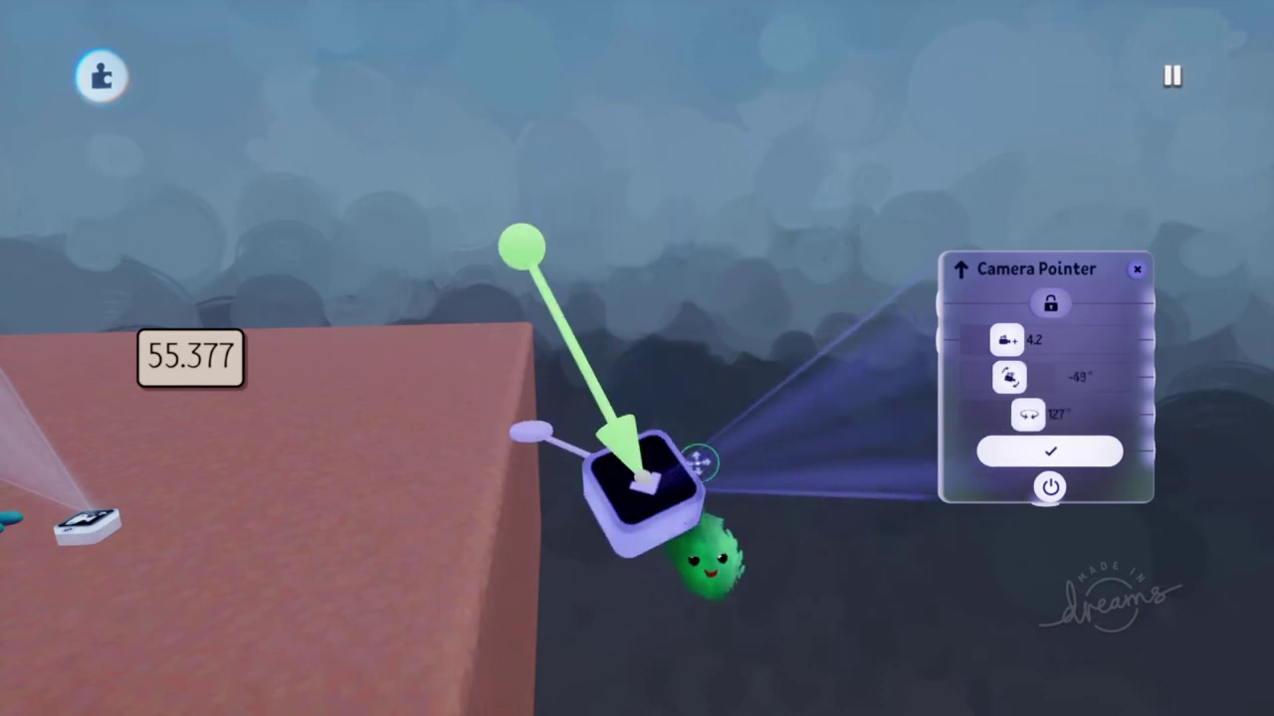
{"action": "key", "text": "Escape"}
Place a new Camera Pointer, shift its settings aside, and rotate it to try out different angles.
{"action": "left_click", "coordinate": [637, 78]}
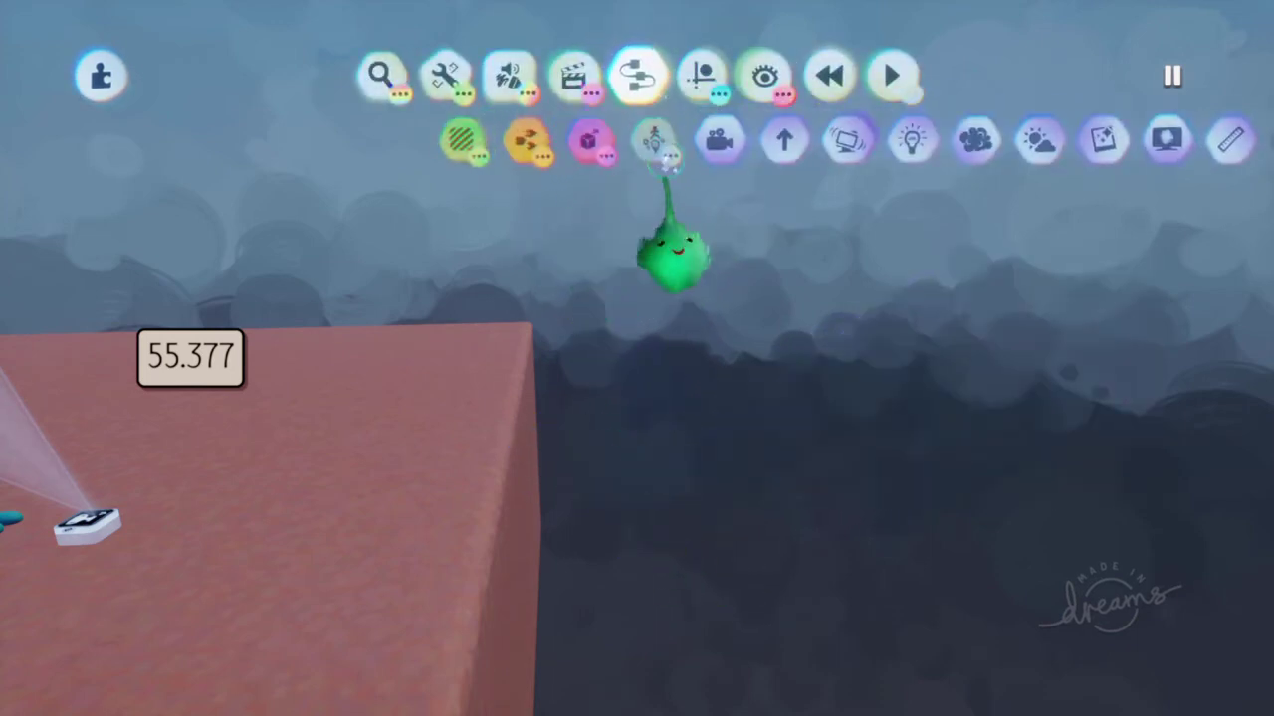
{"action": "left_click", "coordinate": [537, 142]}
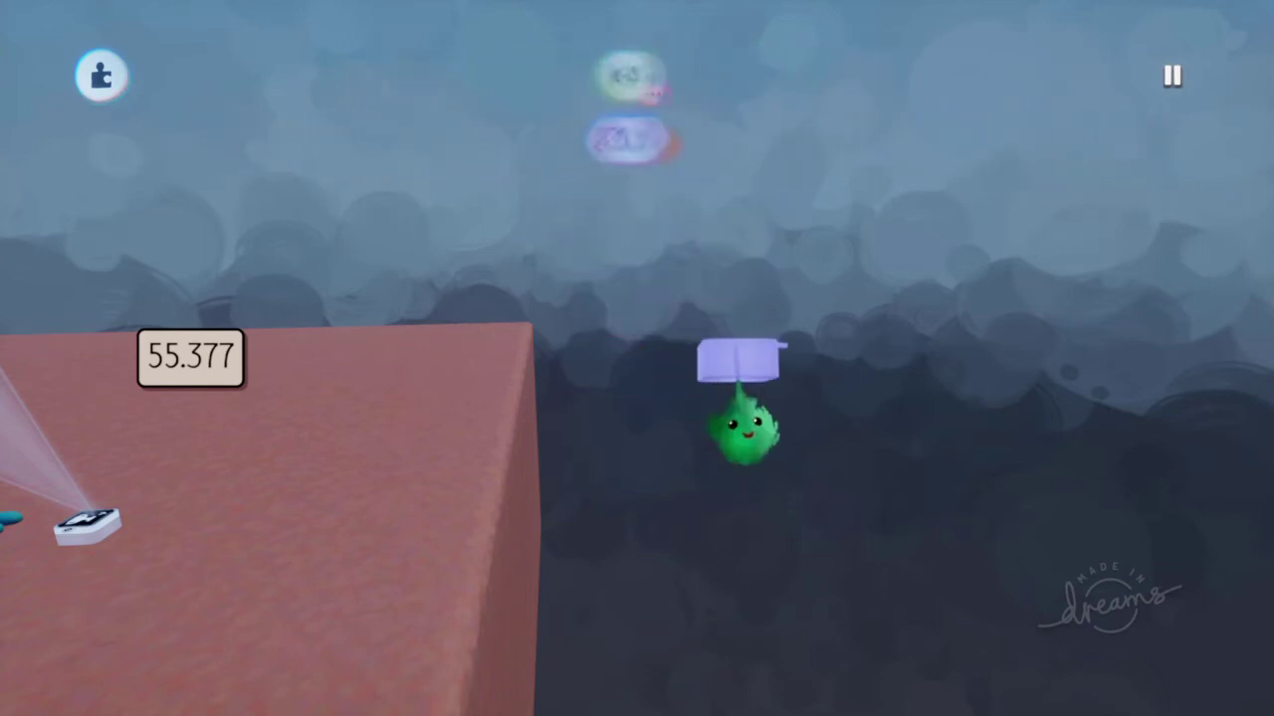
{"action": "left_click", "coordinate": [738, 386]}
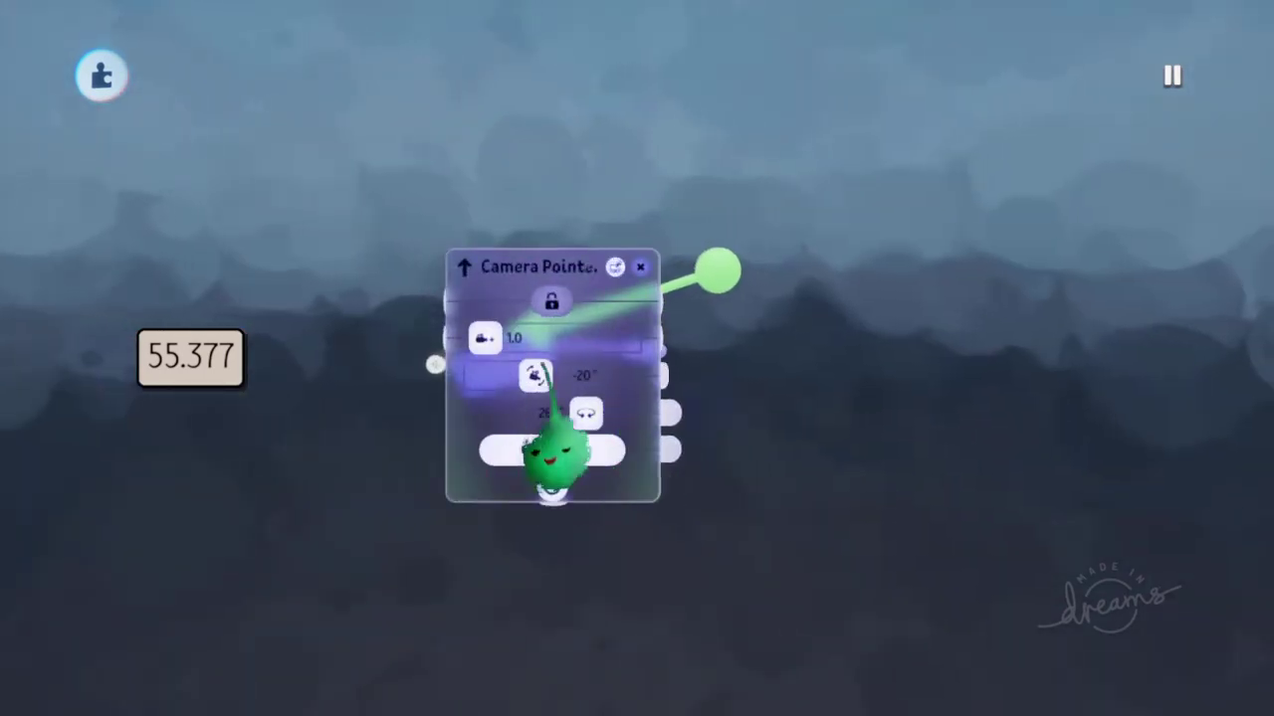
{"action": "left_click_drag", "start_coordinate": [543, 376], "coordinate": [874, 368]}
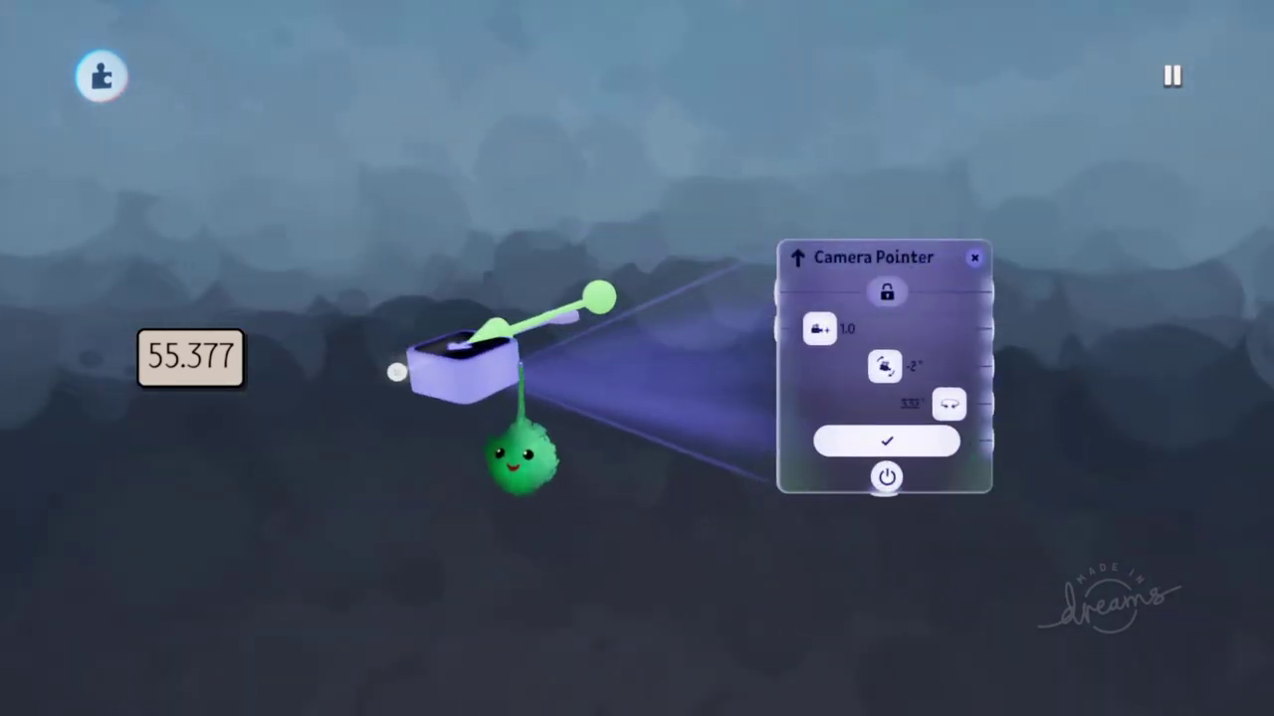
{"action": "left_click_drag", "start_coordinate": [519, 364], "coordinate": [520, 364]}
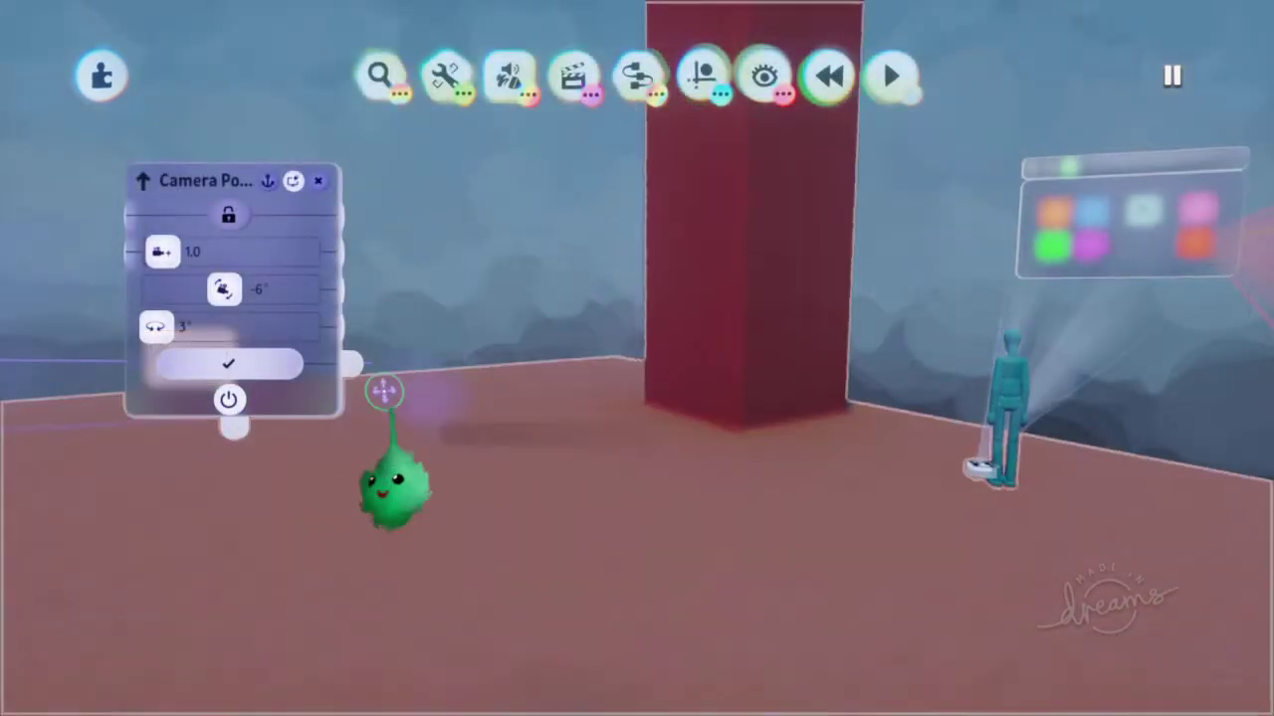
Wire the Camera Pointer's Activation Output to the number display and close the pointer's settings.
{"action": "middle_click_drag", "start_coordinate": [384, 391], "coordinate": [438, 418]}
{"action": "middle_click_drag", "start_coordinate": [864, 498], "coordinate": [665, 478]}
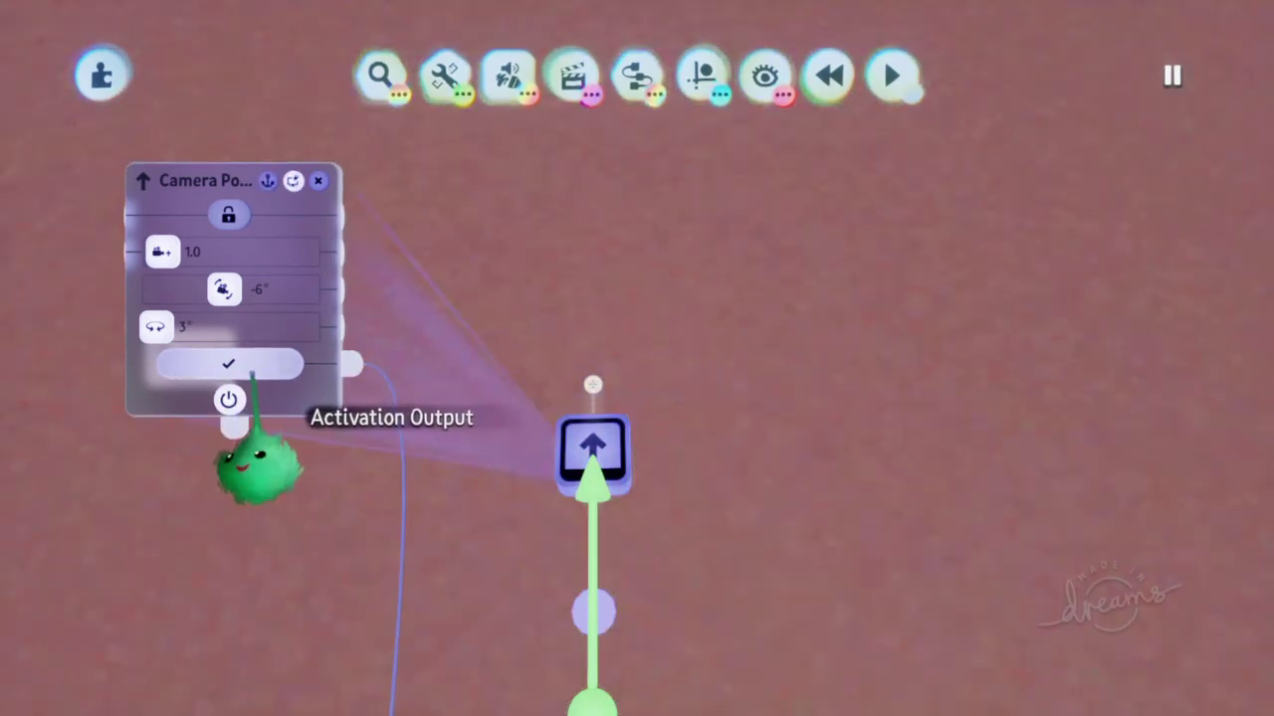
{"action": "left_click", "coordinate": [319, 180]}
Play-test the puppet to watch the Camera Pointer's activation value on screen, and return to editing.
{"action": "key", "text": "Escape"}
{"action": "left_click", "coordinate": [448, 506]}
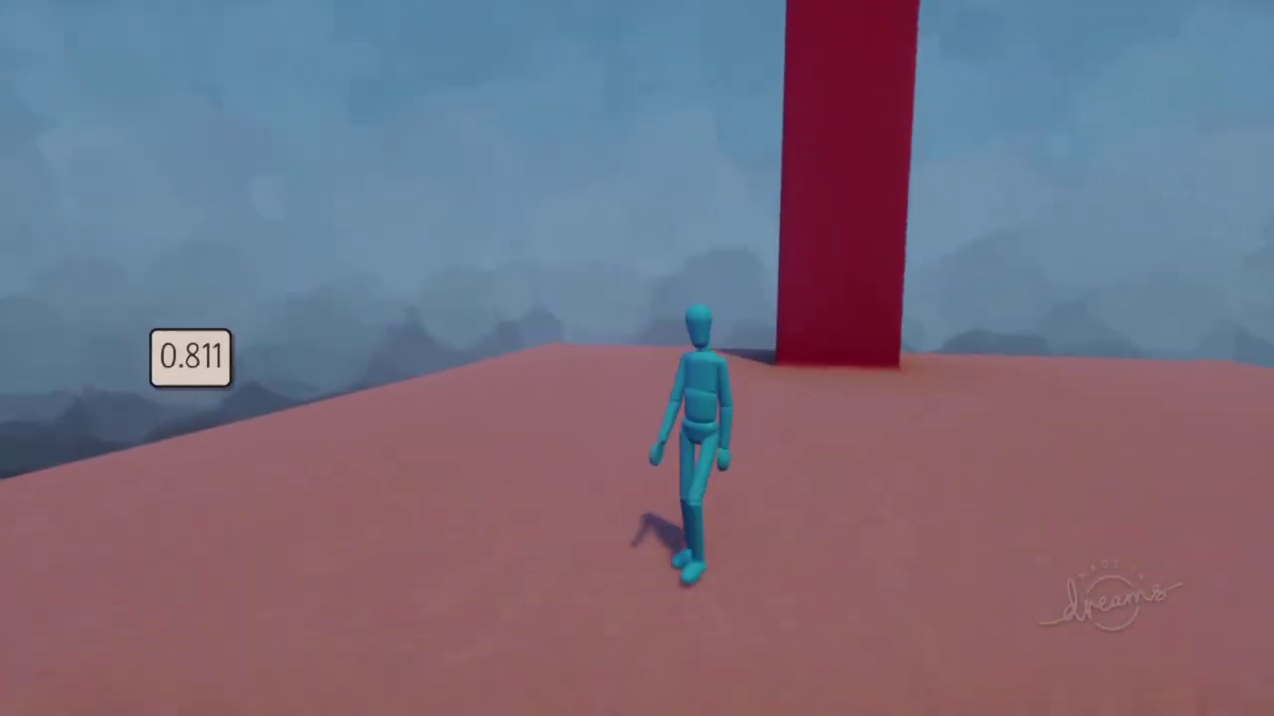
{"action": "key", "text": "Escape"}
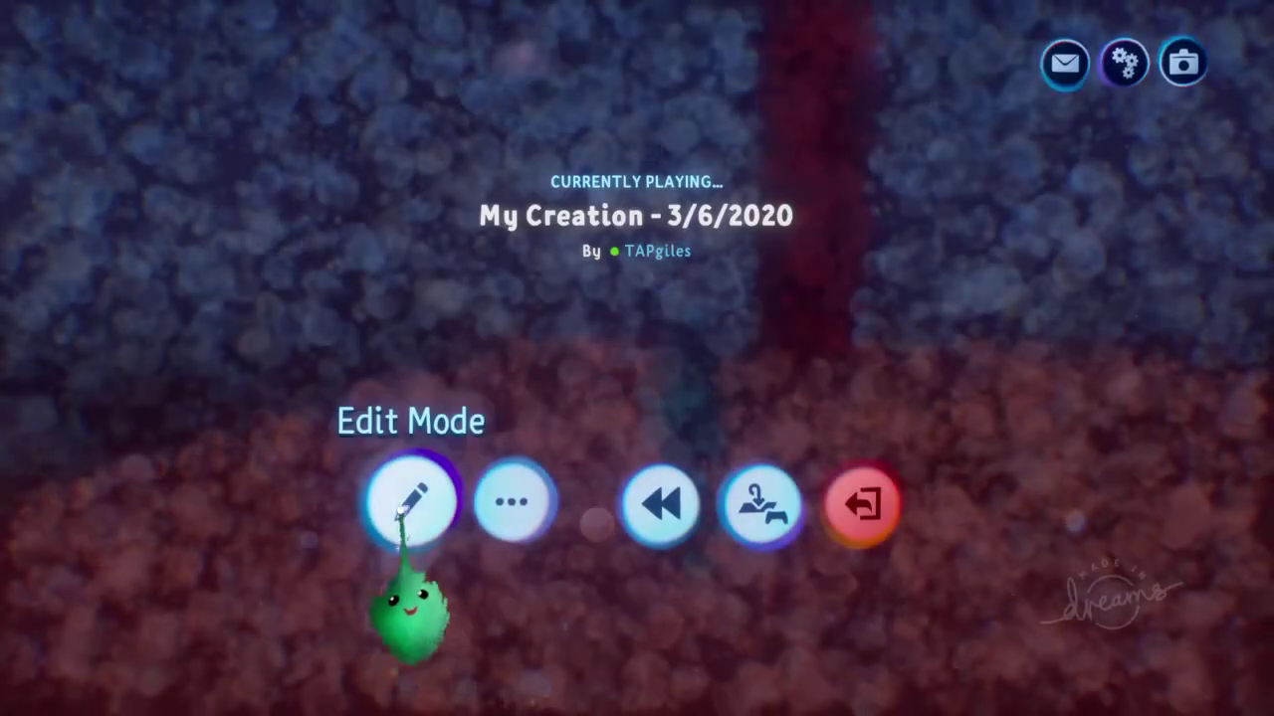
{"action": "left_click", "coordinate": [409, 503]}
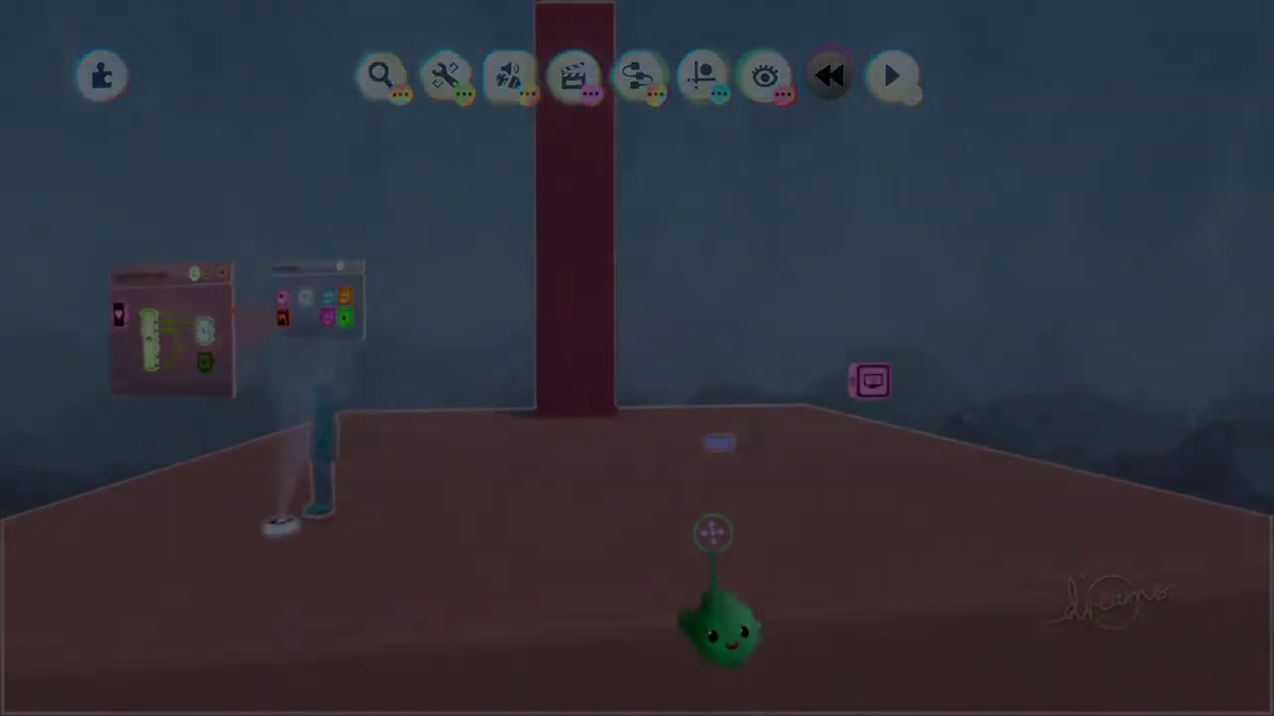